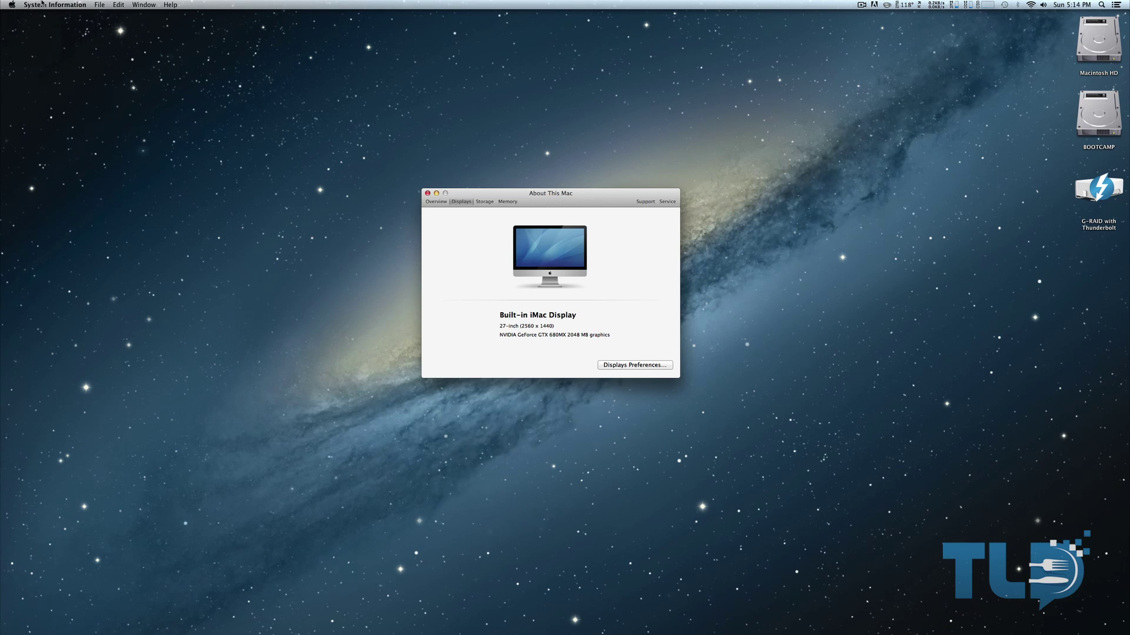
Step: Leave the GTX 680MX display specs and switch to After Effects' RAYTRACE BENCHMARK Comp 1
{"action": "key", "text": "super+Tab"}
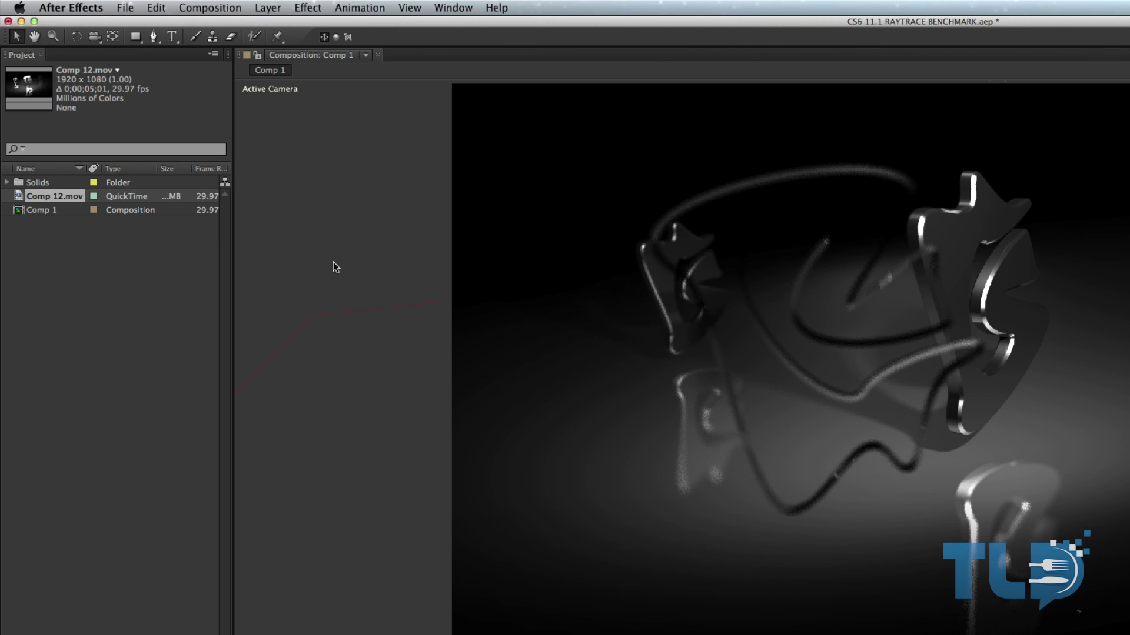
Step: In Previews preferences, confirm GPU ray-tracing with CUDA 5.0 on the GTX 680MX, then close both dialogs
{"action": "left_click", "coordinate": [70, 8]}
{"action": "mouse_move", "coordinate": [90, 50]}
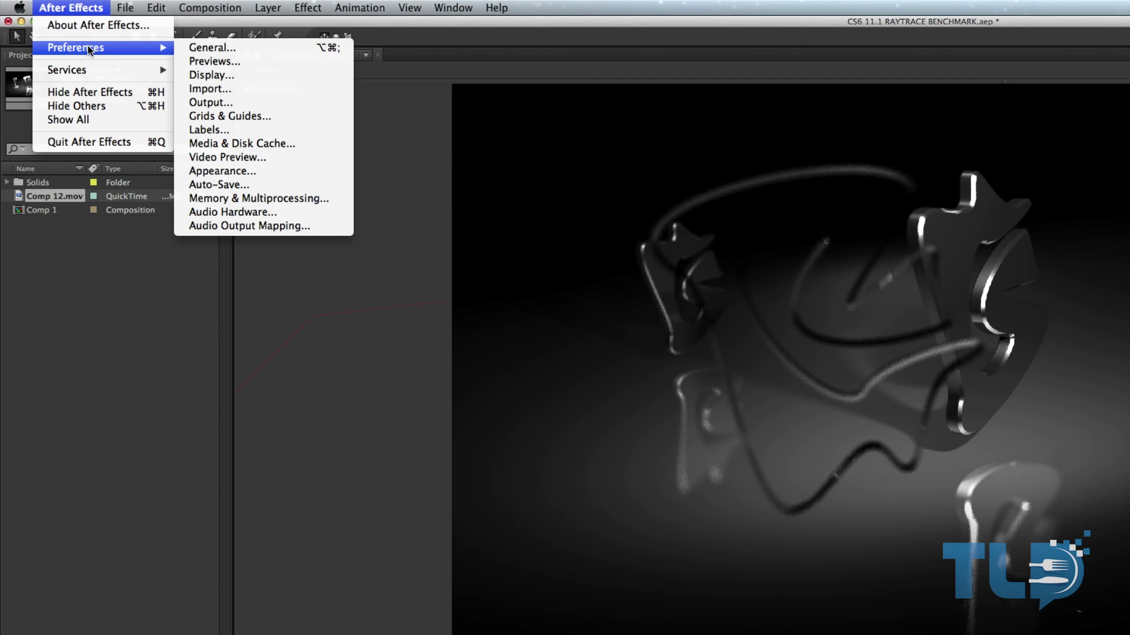
{"action": "left_click", "coordinate": [228, 59]}
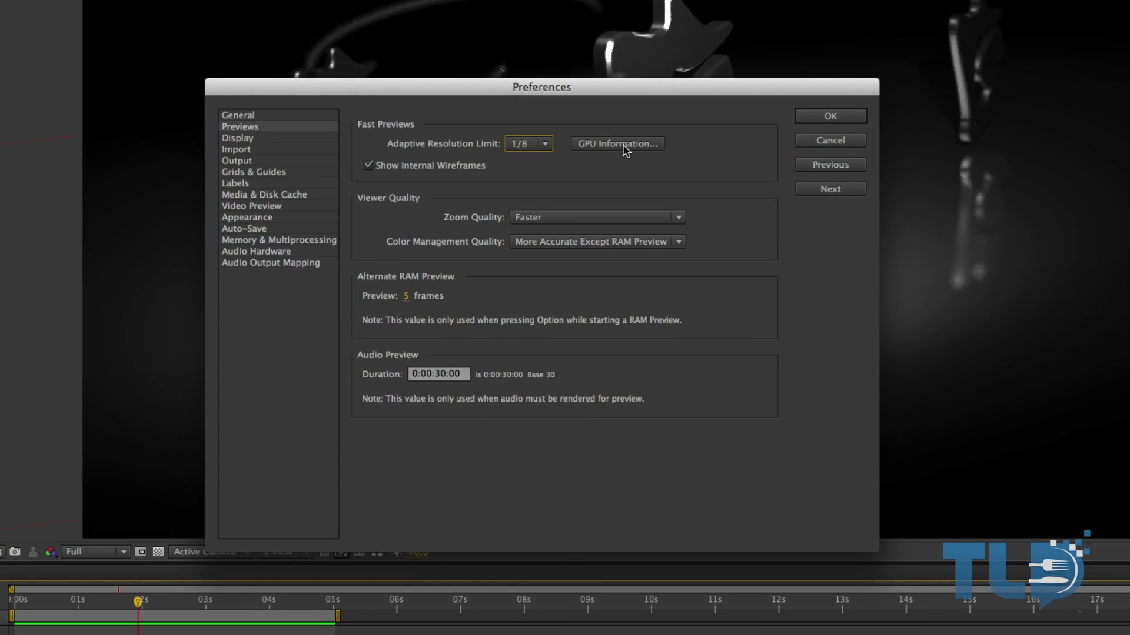
{"action": "left_click", "coordinate": [666, 170]}
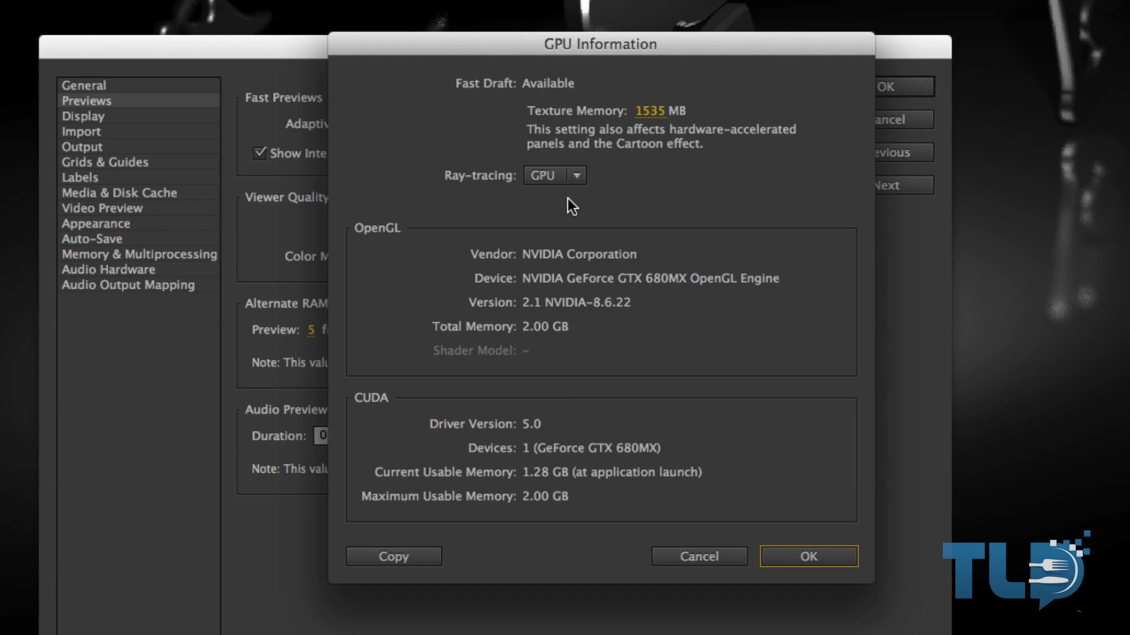
{"action": "left_click", "coordinate": [540, 176]}
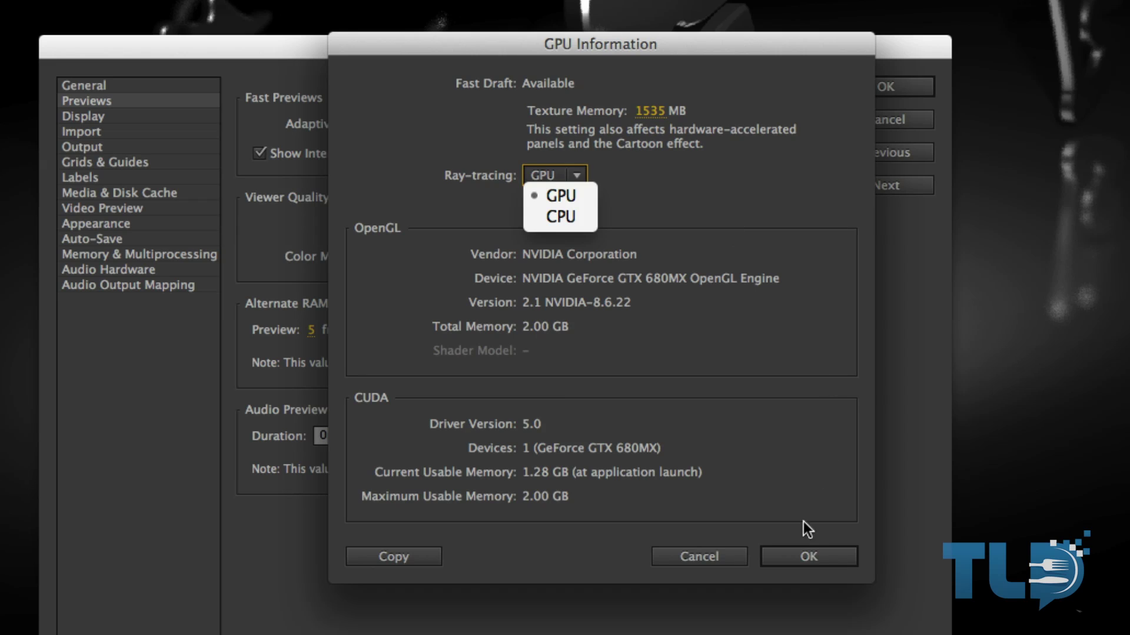
{"action": "left_click", "coordinate": [802, 553]}
{"action": "left_click", "coordinate": [801, 557]}
{"action": "left_click", "coordinate": [870, 94]}
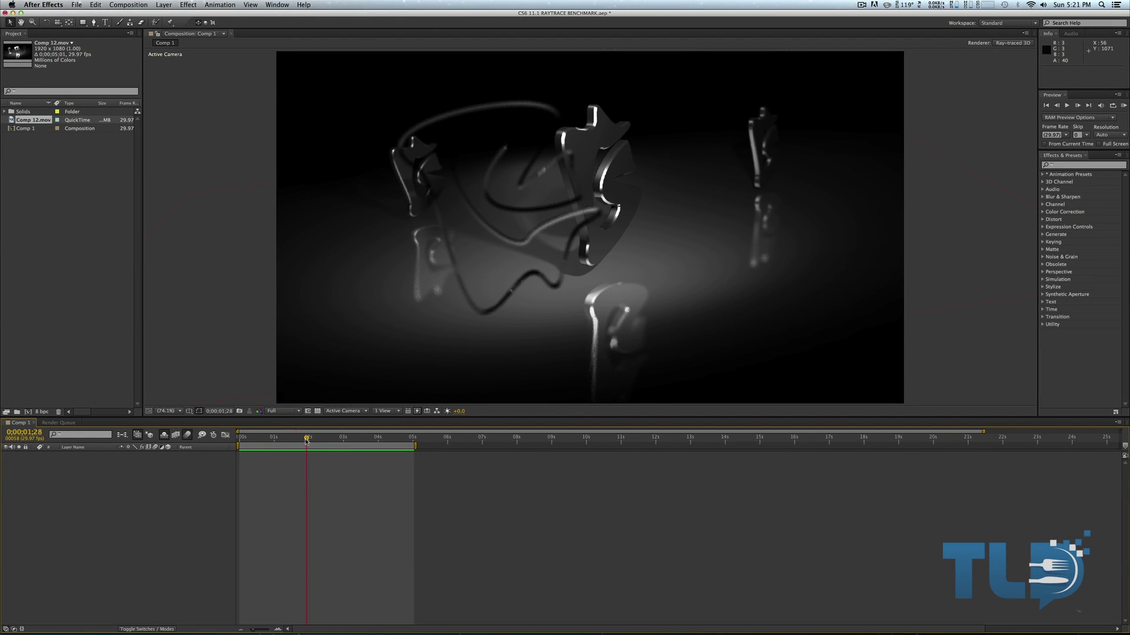
Step: Preview Comp 1 from near its start, then view its Comp 13.mov render in the Render Queue
{"action": "left_click_drag", "start_coordinate": [307, 438], "coordinate": [239, 440]}
{"action": "key", "text": "space"}
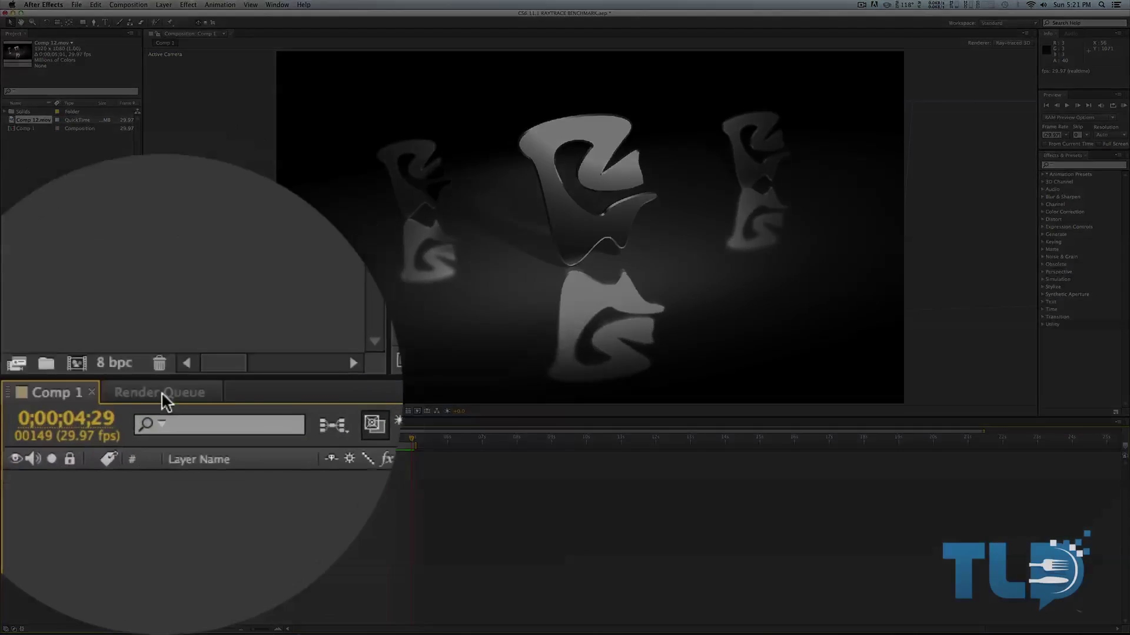
{"action": "left_click", "coordinate": [58, 423]}
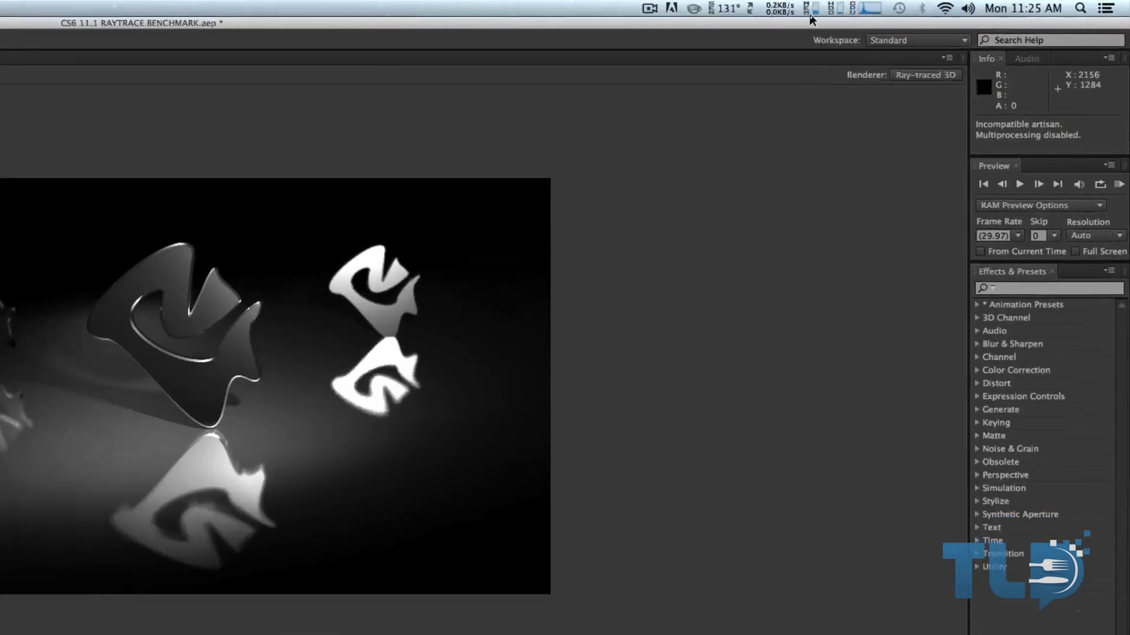
{"action": "left_click", "coordinate": [948, 9]}
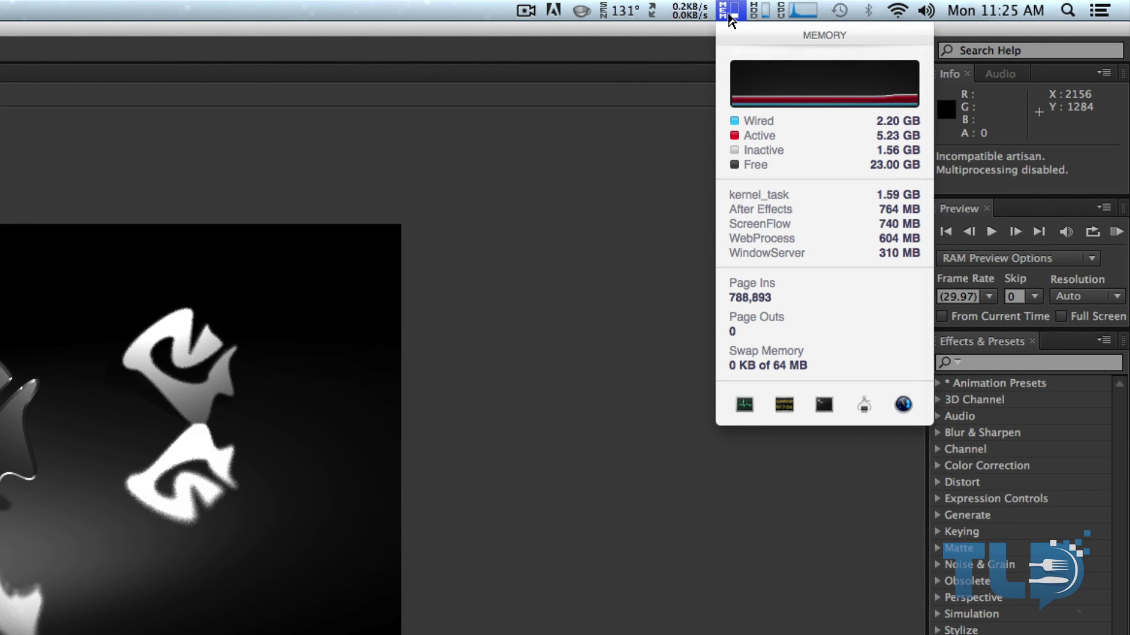
{"action": "left_click", "coordinate": [790, 10]}
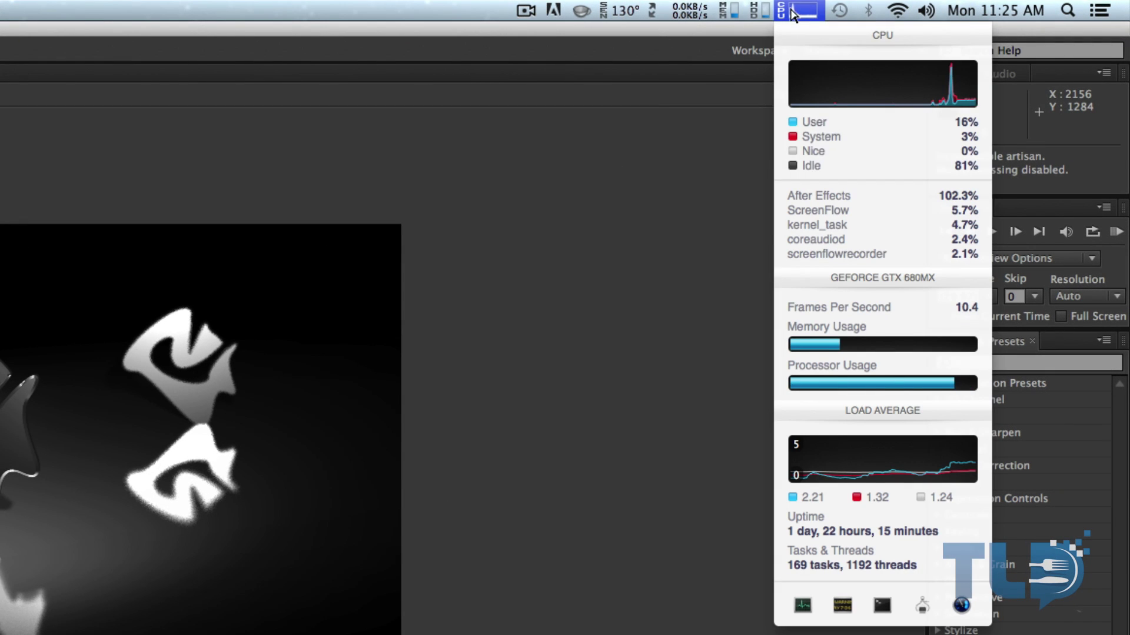
{"action": "mouse_move", "coordinate": [854, 152]}
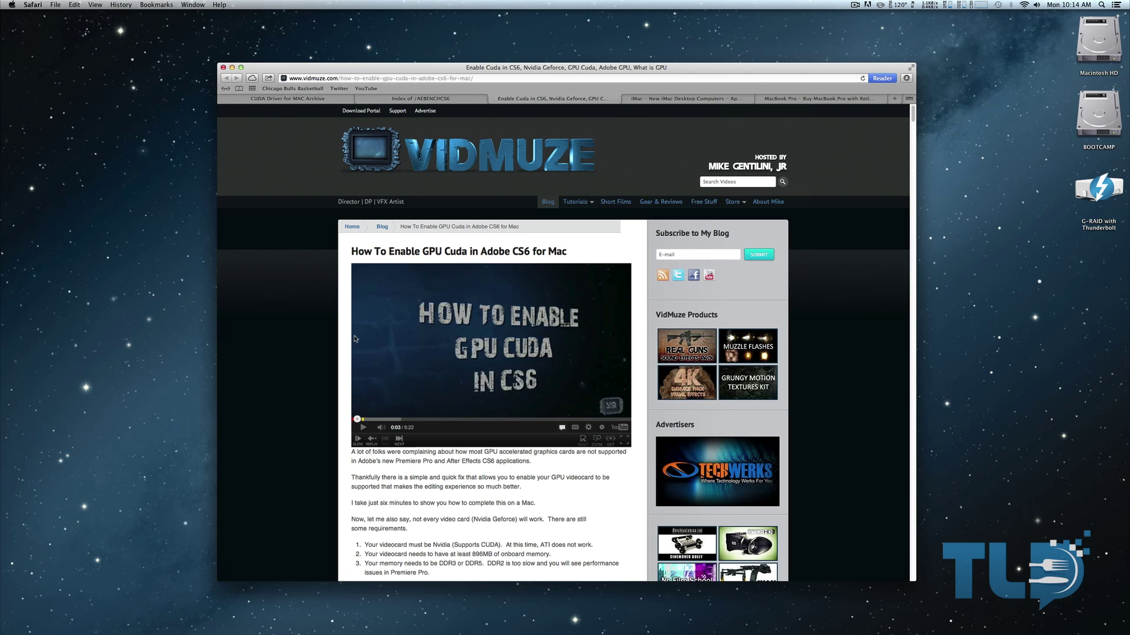
Step: Scroll the Enable Cuda in CS6 article, then switch to the Index of /AEBENCHCS6 listing
{"action": "scroll", "coordinate": [355, 341], "scroll_direction": "down", "scroll_amount": 5}
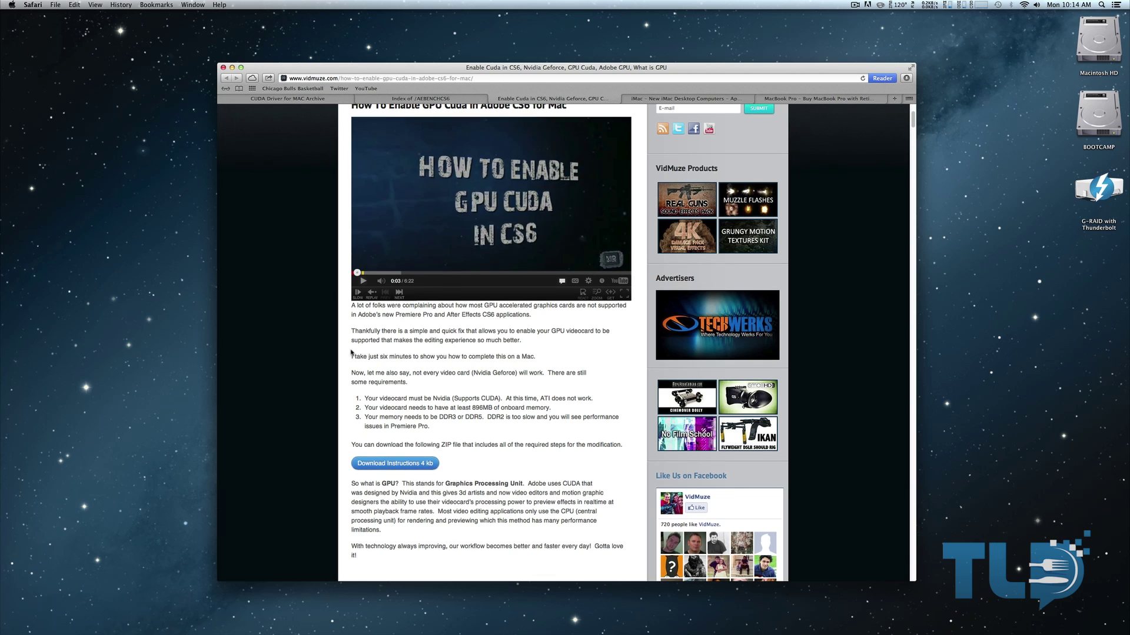
{"action": "left_click", "coordinate": [414, 100]}
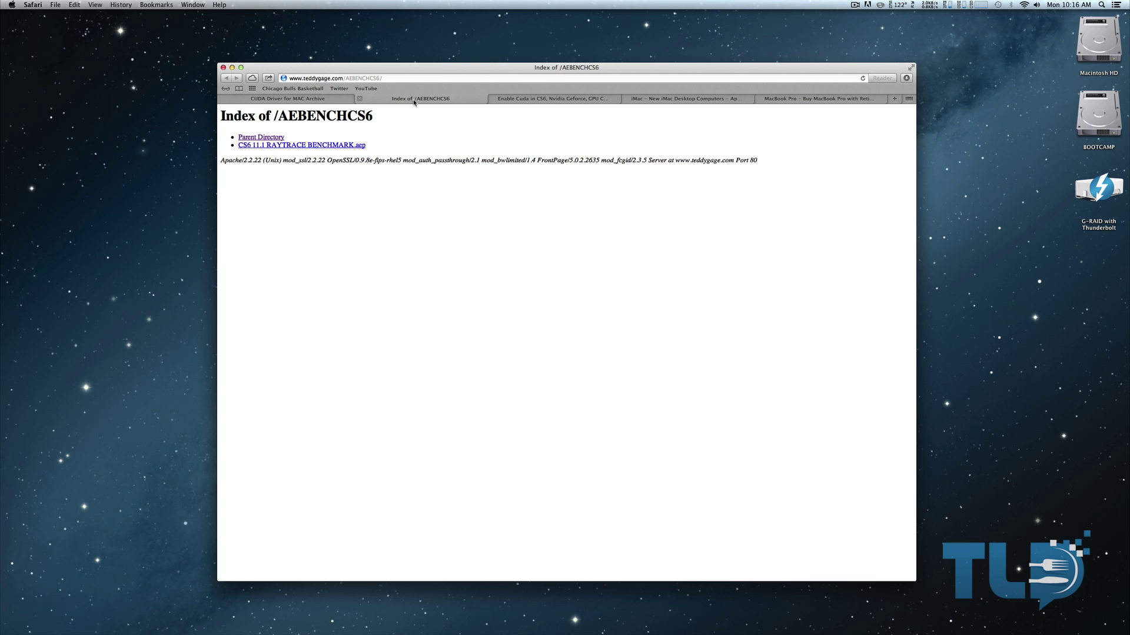
Step: Back in After Effects, view the ray-tracing options in Previews > GPU Information
{"action": "key", "text": "super+Tab"}
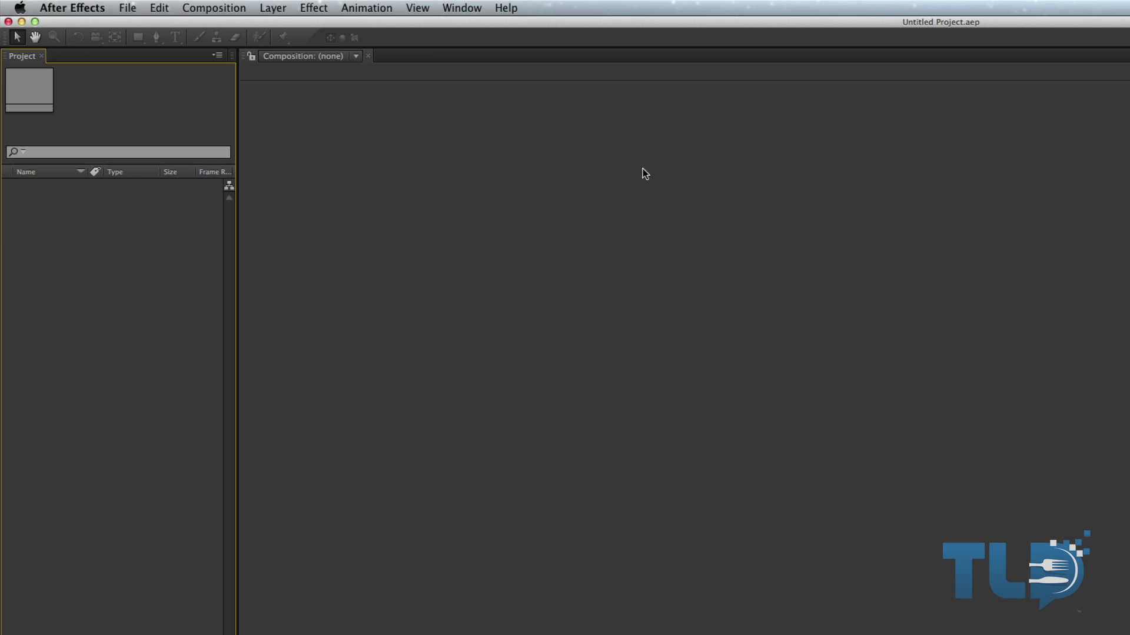
{"action": "left_click", "coordinate": [75, 7]}
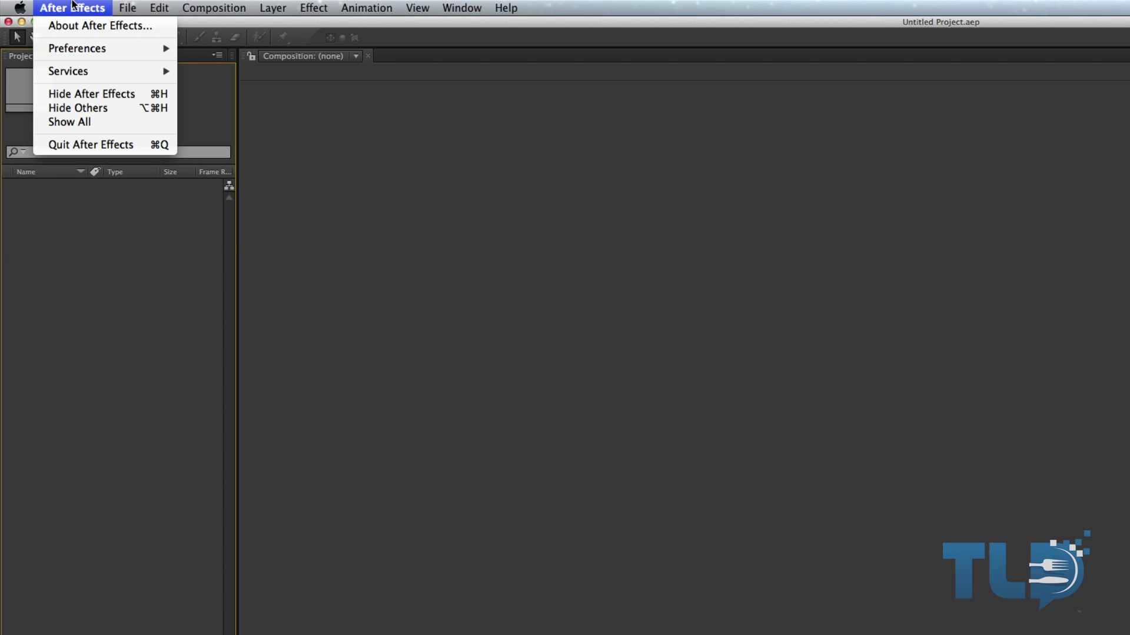
{"action": "mouse_move", "coordinate": [90, 47]}
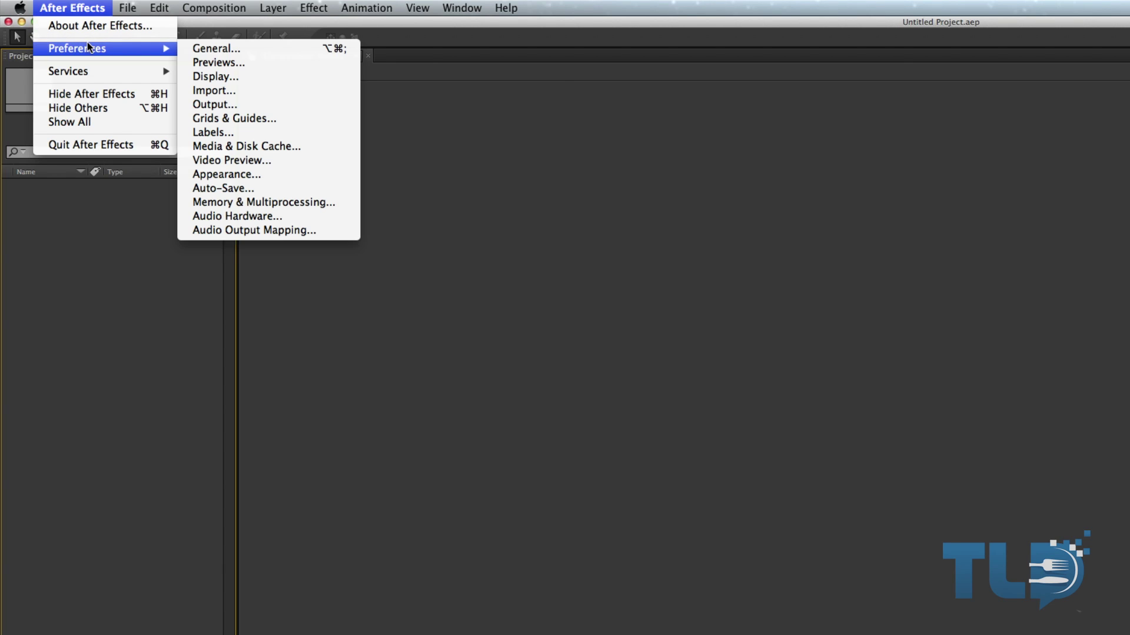
{"action": "left_click", "coordinate": [237, 63]}
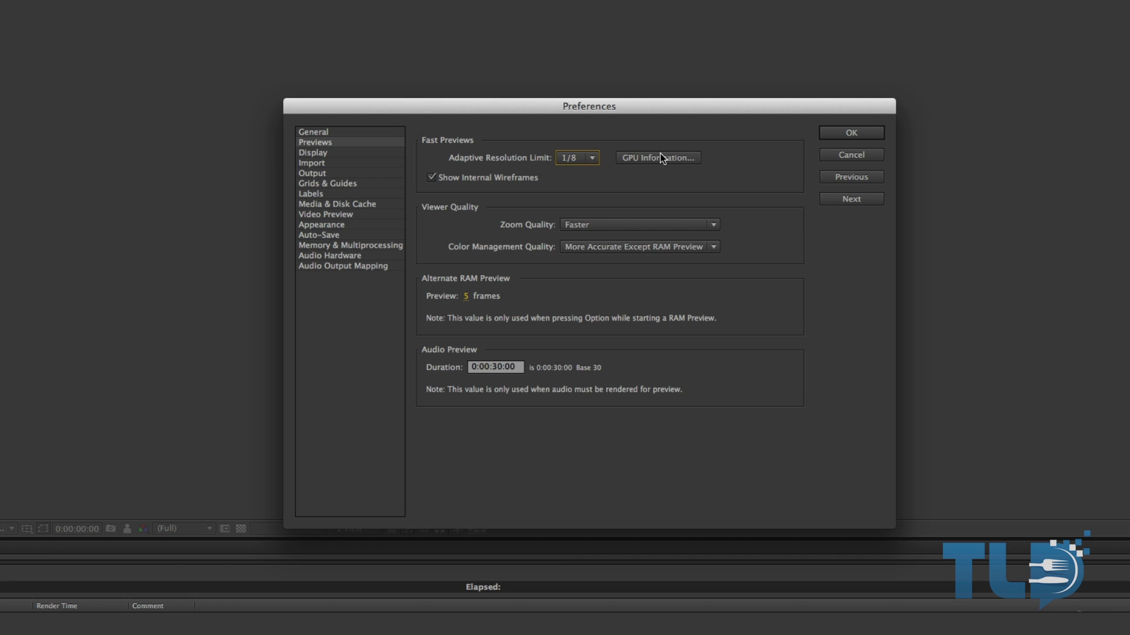
{"action": "left_click", "coordinate": [662, 159]}
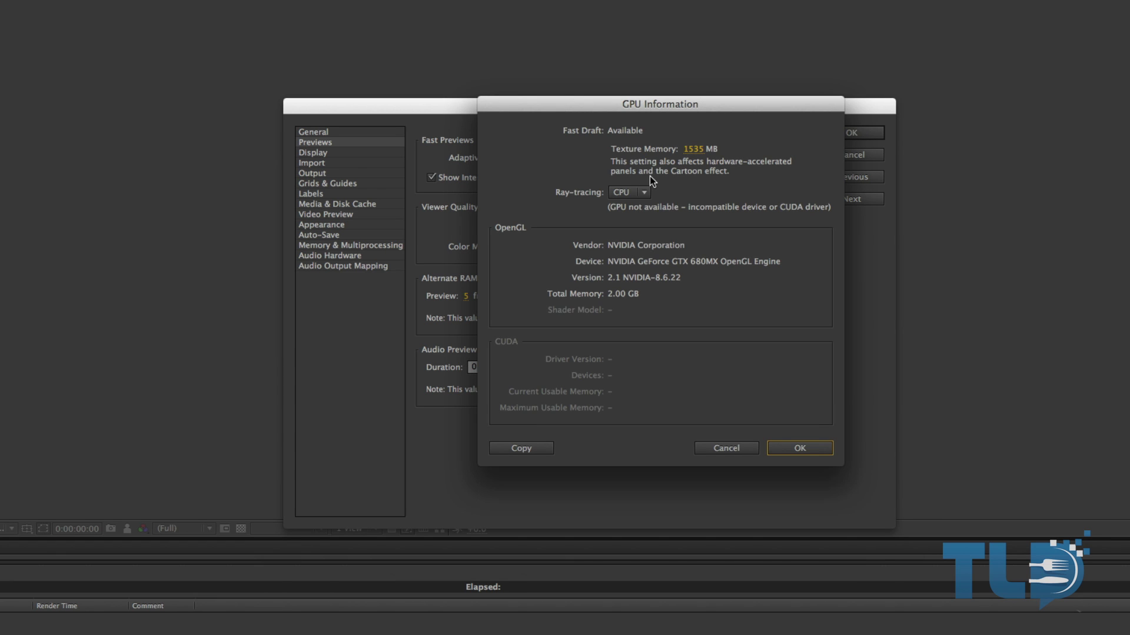
{"action": "left_click", "coordinate": [625, 191]}
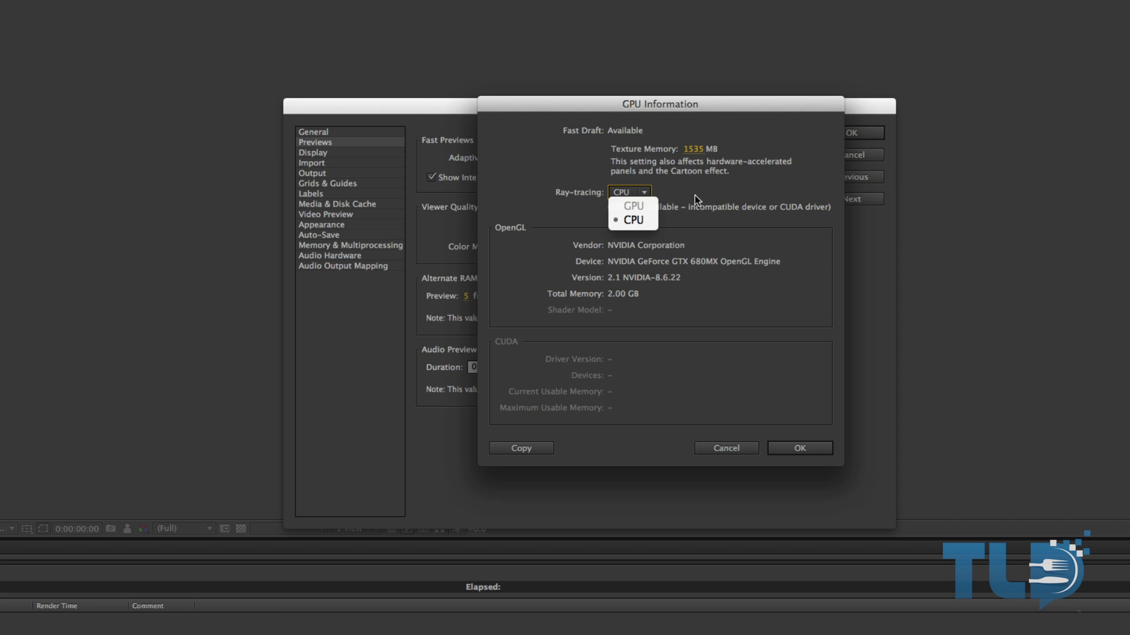
Step: Leave ray-tracing on CPU, close the preferences, and quit After Effects
{"action": "left_click", "coordinate": [628, 215]}
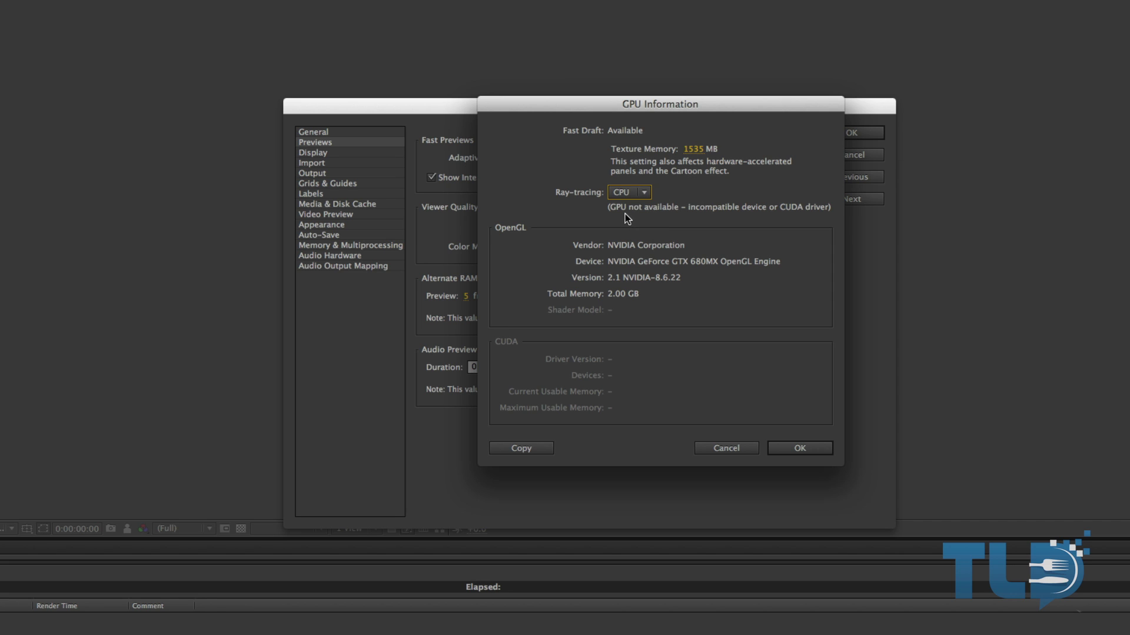
{"action": "left_click", "coordinate": [799, 448]}
{"action": "left_click", "coordinate": [838, 139]}
{"action": "left_click", "coordinate": [43, 5]}
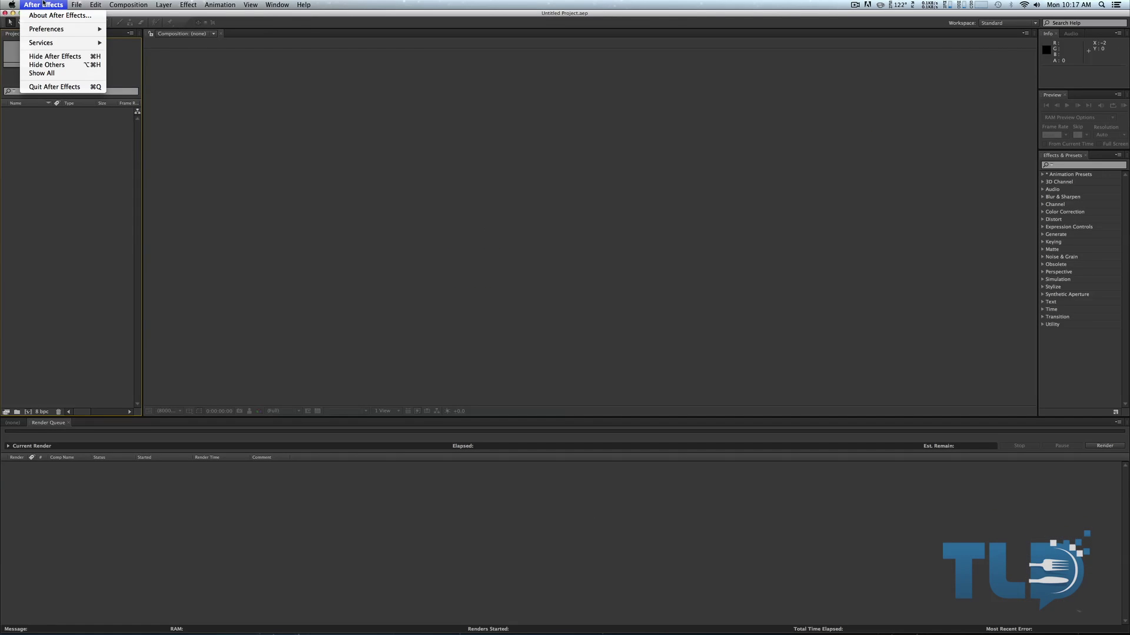
{"action": "left_click", "coordinate": [64, 87]}
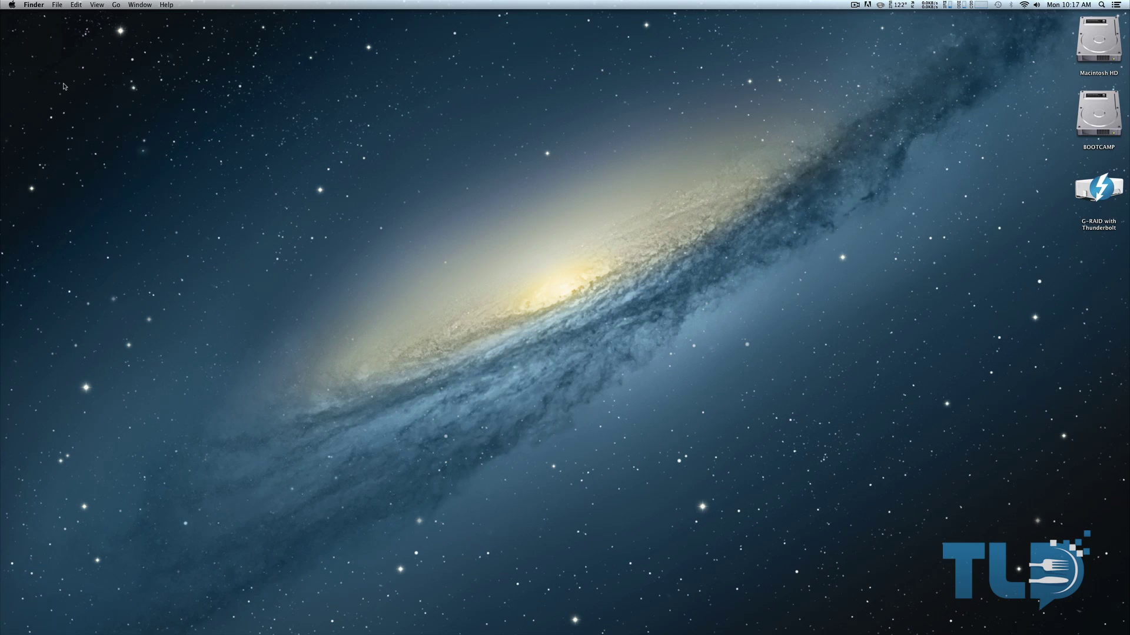
Step: Show Safari's CUDA Driver for MAC Archive page listing 5.0.37, then open Mission Control
{"action": "key", "text": "super+Tab"}
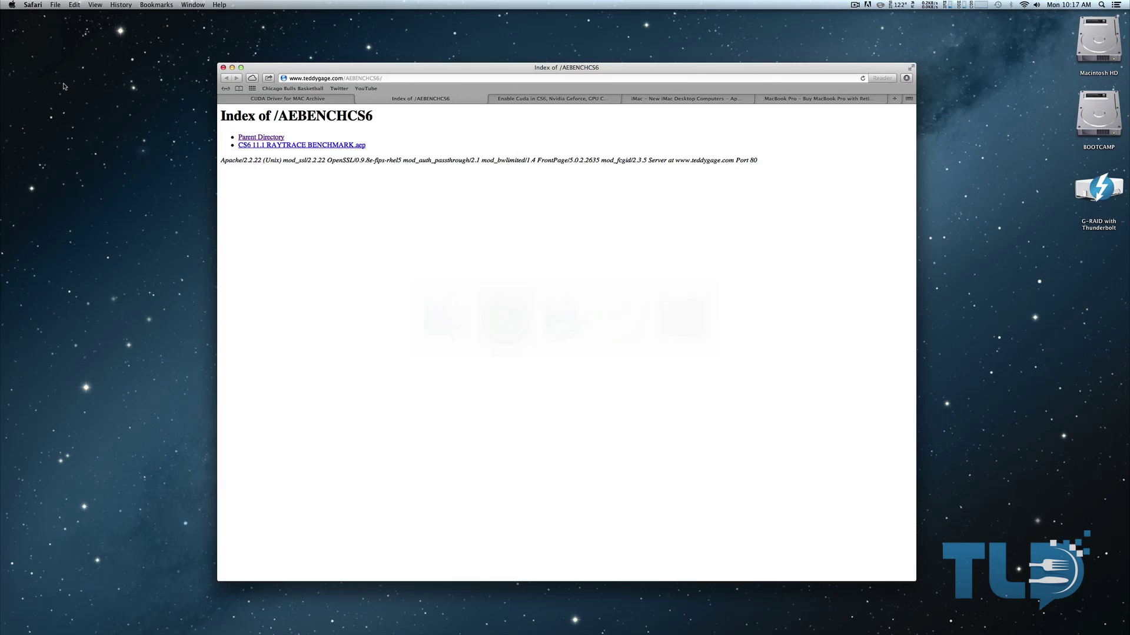
{"action": "left_click", "coordinate": [288, 99]}
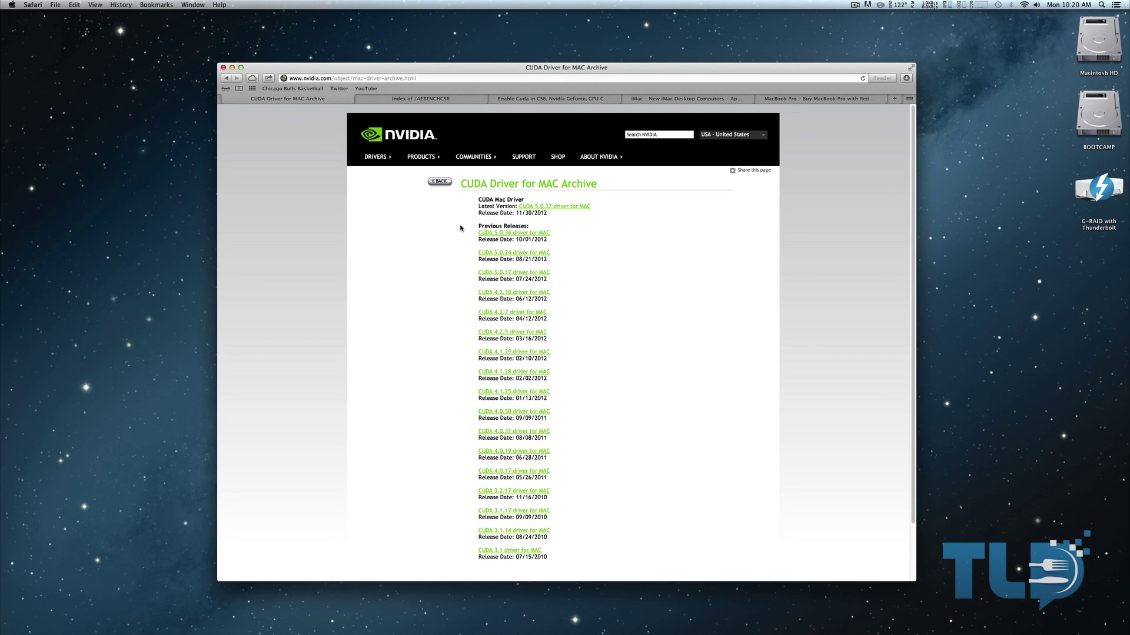
{"action": "mouse_move", "coordinate": [874, 623]}
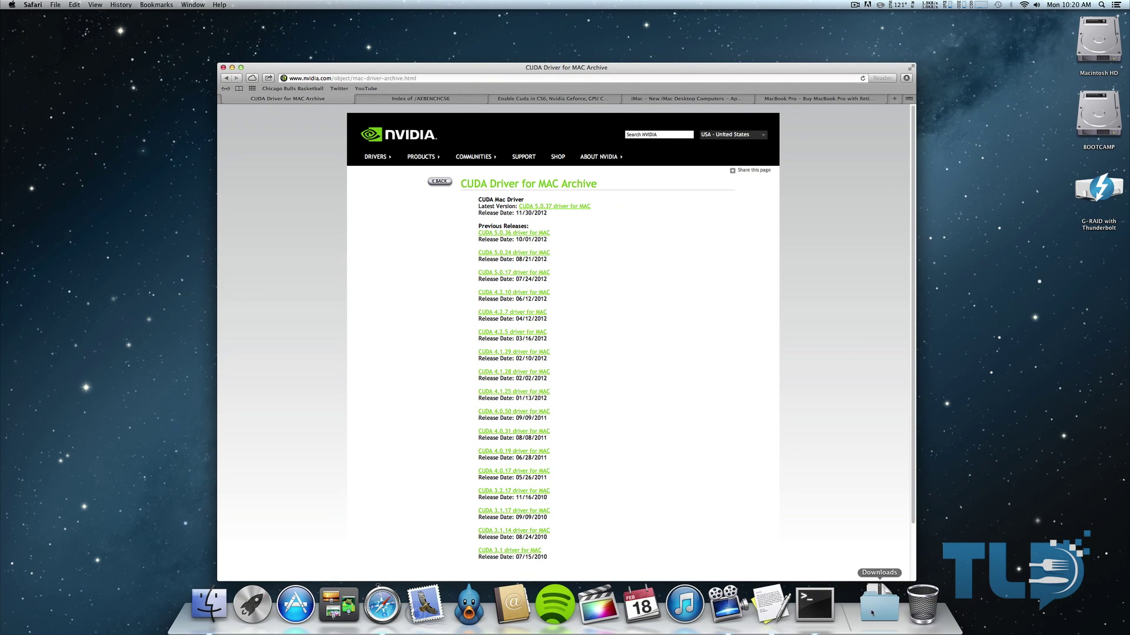
{"action": "key", "text": "ctrl+Up"}
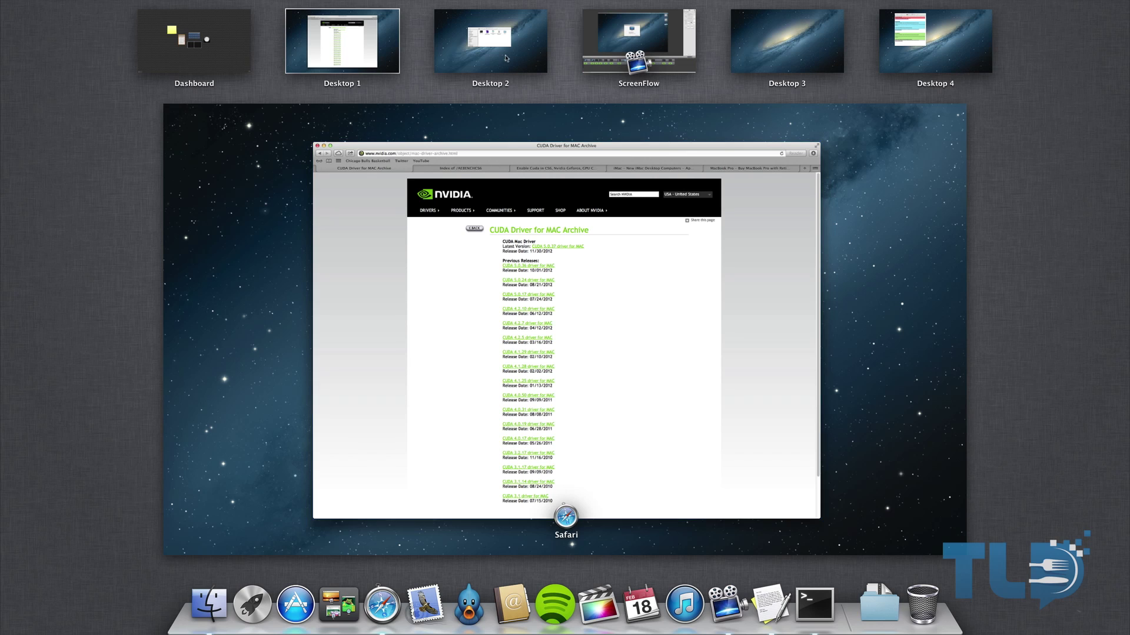
Step: On Desktop 2, mount cudadriver-5.0.37-macos.dmg and launch the CUDADriver.pkg installer
{"action": "left_click", "coordinate": [494, 44]}
{"action": "left_click_drag", "start_coordinate": [580, 199], "coordinate": [541, 180]}
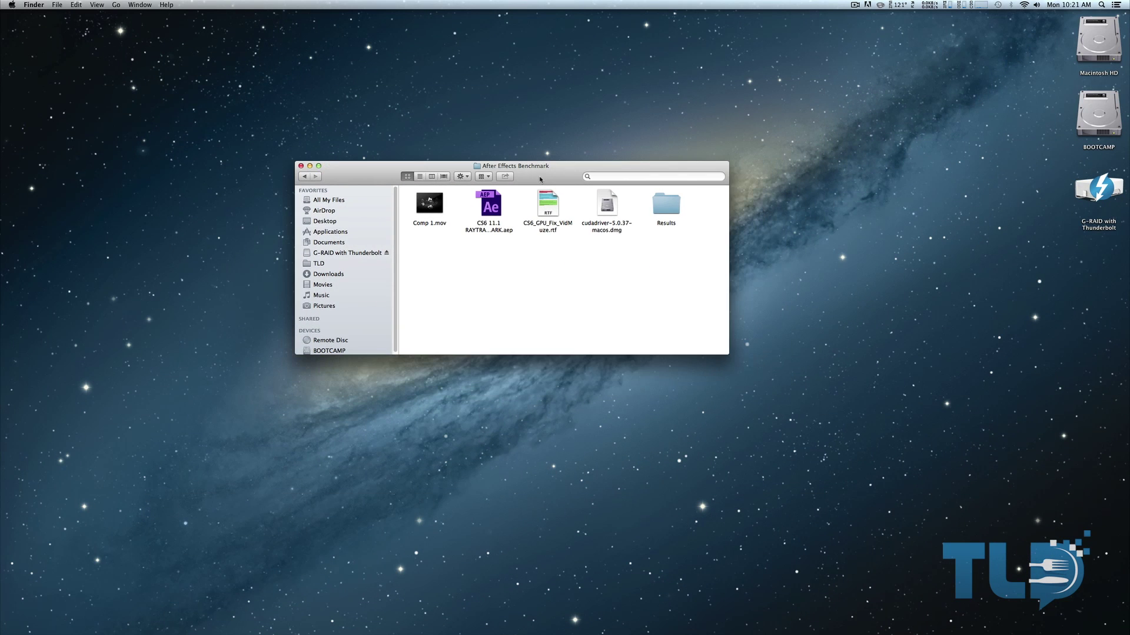
{"action": "double_click", "coordinate": [605, 206]}
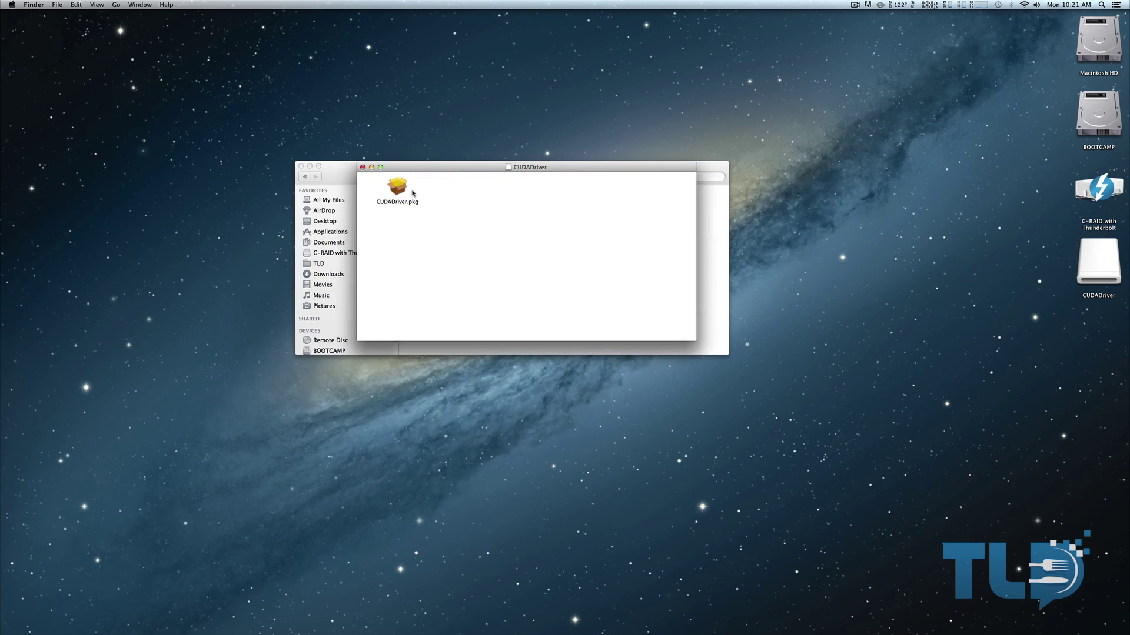
{"action": "double_click", "coordinate": [401, 189]}
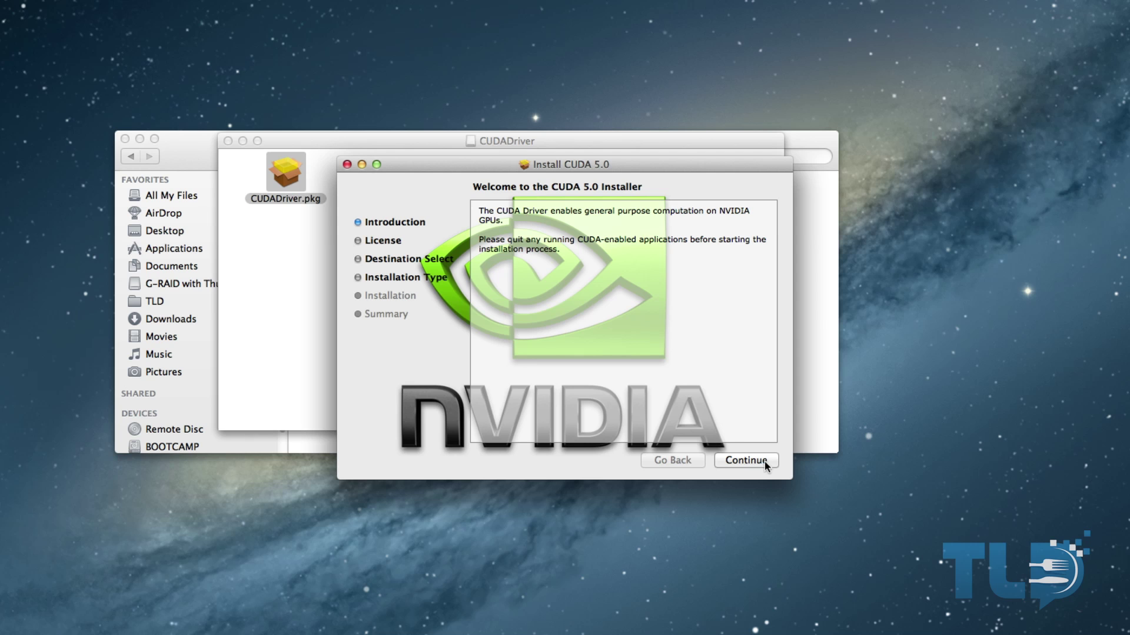
Step: Advance the CUDA 5.0 installer to the 202 MB Standard Install, then close it and the CUDADriver window
{"action": "left_click", "coordinate": [746, 460]}
{"action": "left_click", "coordinate": [748, 461]}
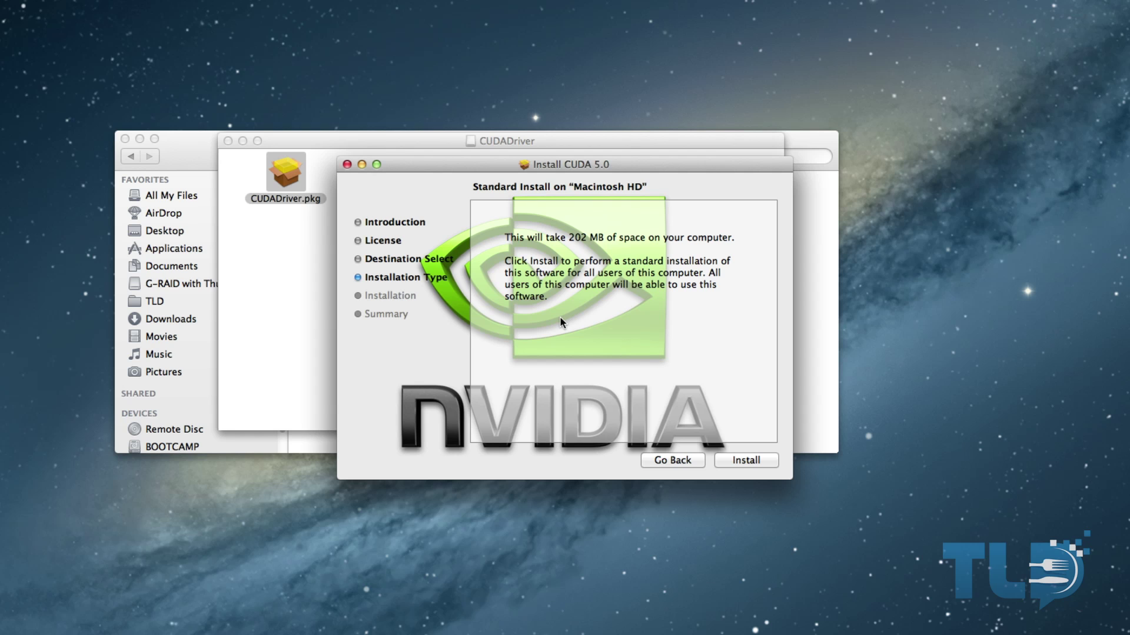
{"action": "left_click", "coordinate": [347, 165]}
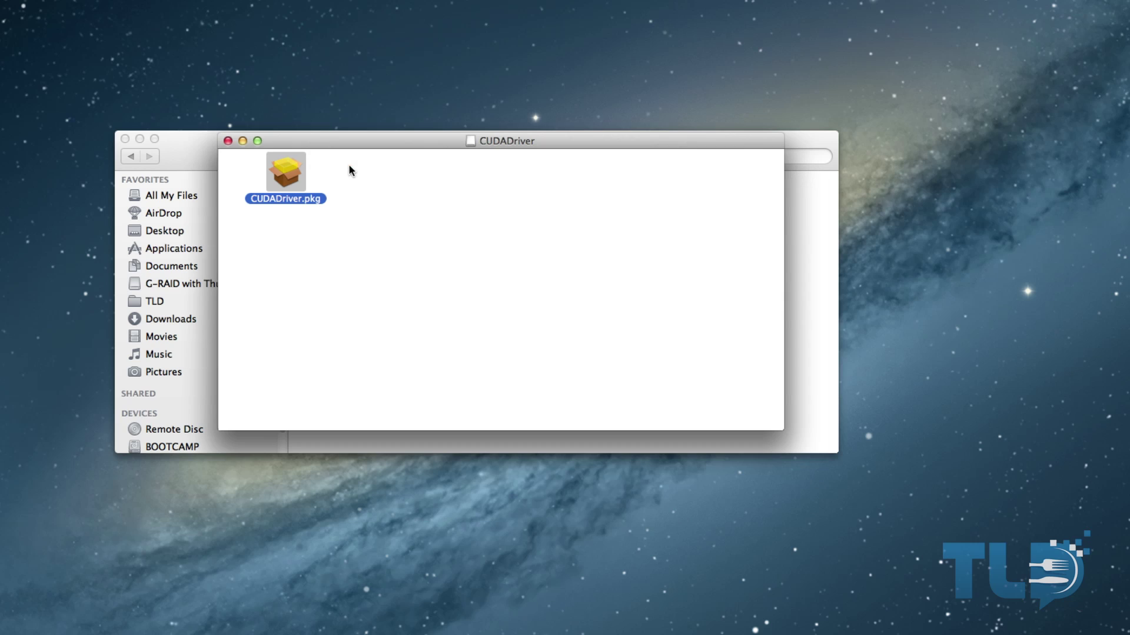
{"action": "left_click", "coordinate": [227, 141]}
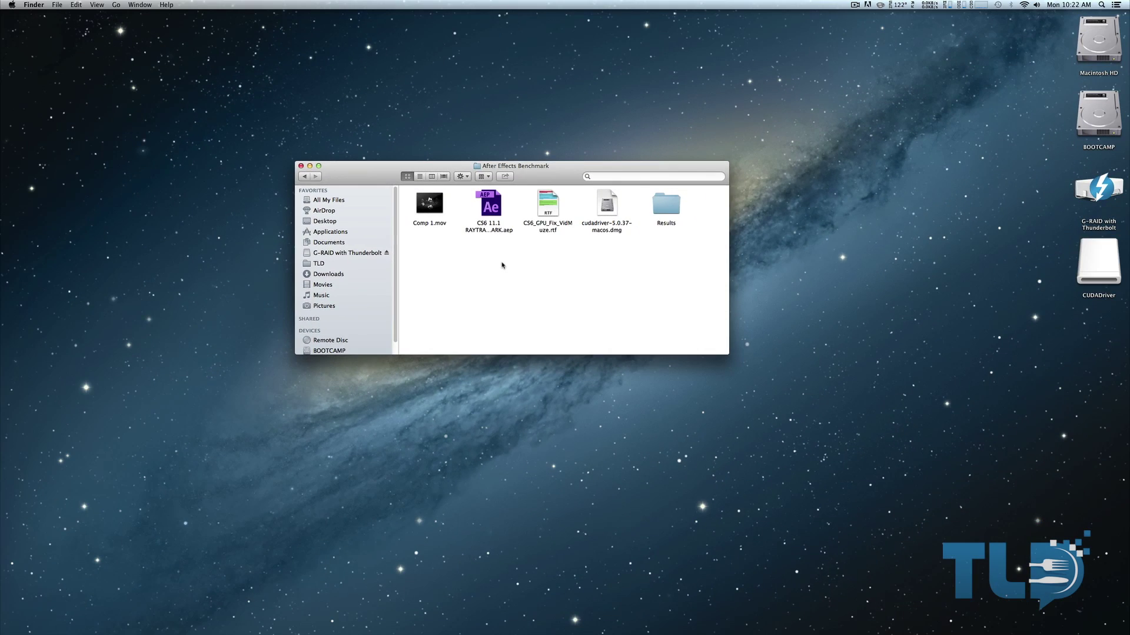
{"action": "key", "text": "super+Tab"}
{"action": "scroll", "coordinate": [490, 248], "scroll_direction": "up", "scroll_amount": 10}
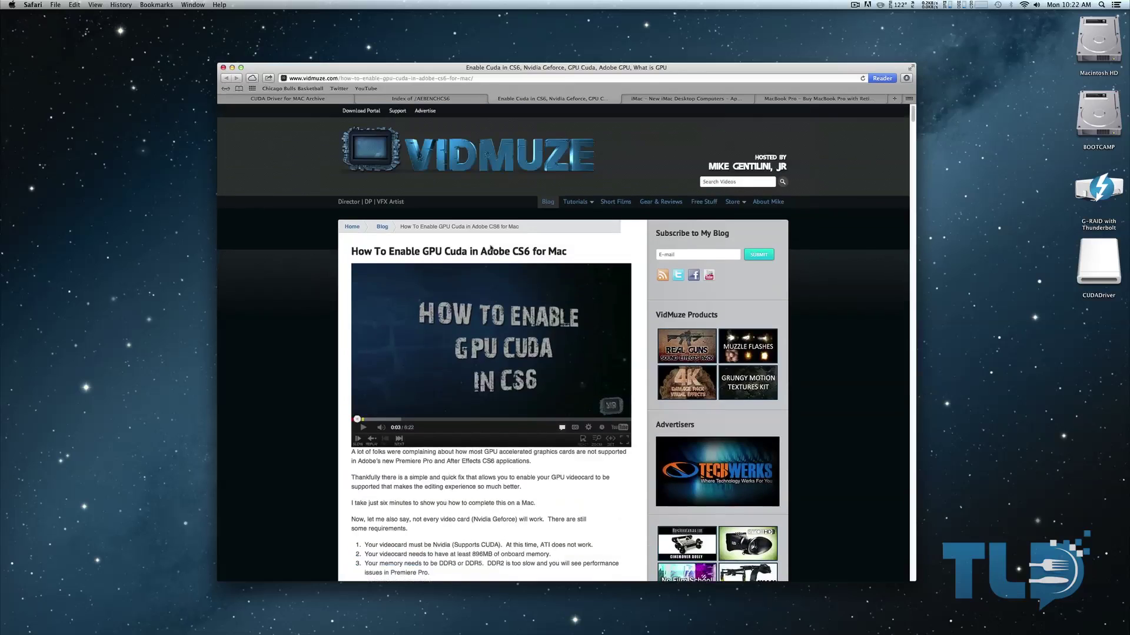
{"action": "scroll", "coordinate": [490, 248], "scroll_direction": "down", "scroll_amount": 5}
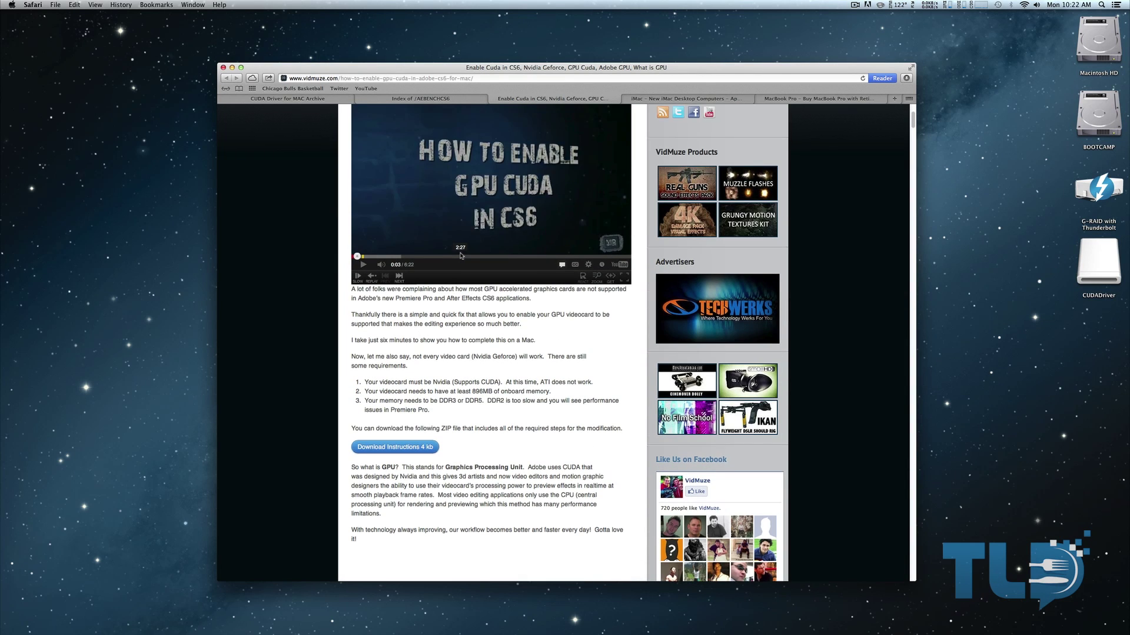
{"action": "scroll", "coordinate": [461, 255], "scroll_direction": "down", "scroll_amount": 3}
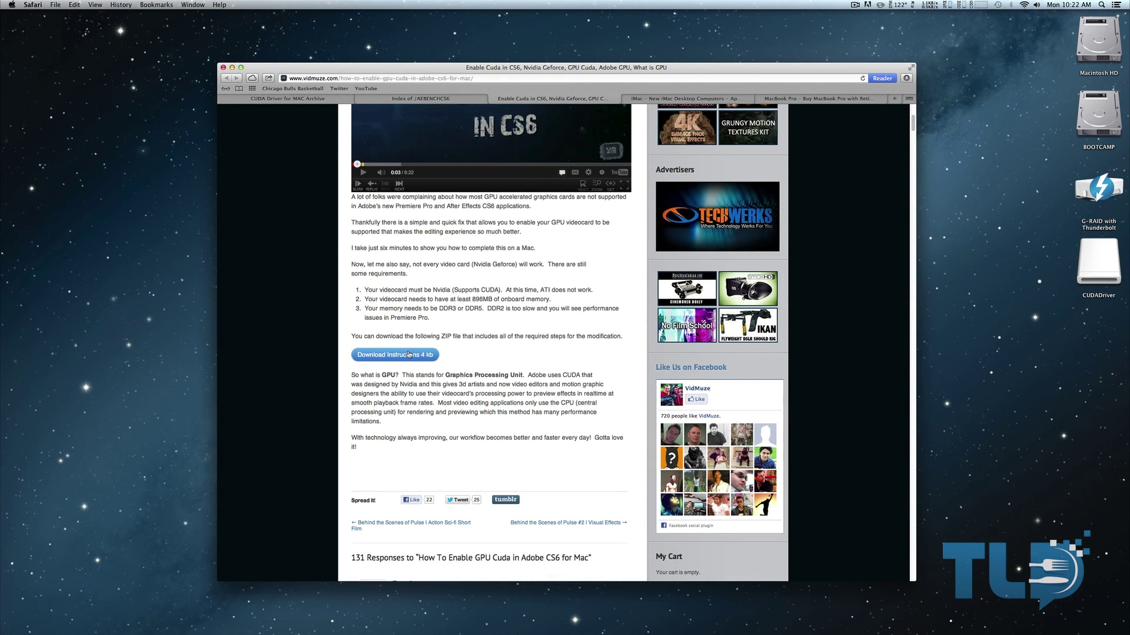
{"action": "key", "text": "ctrl+Up"}
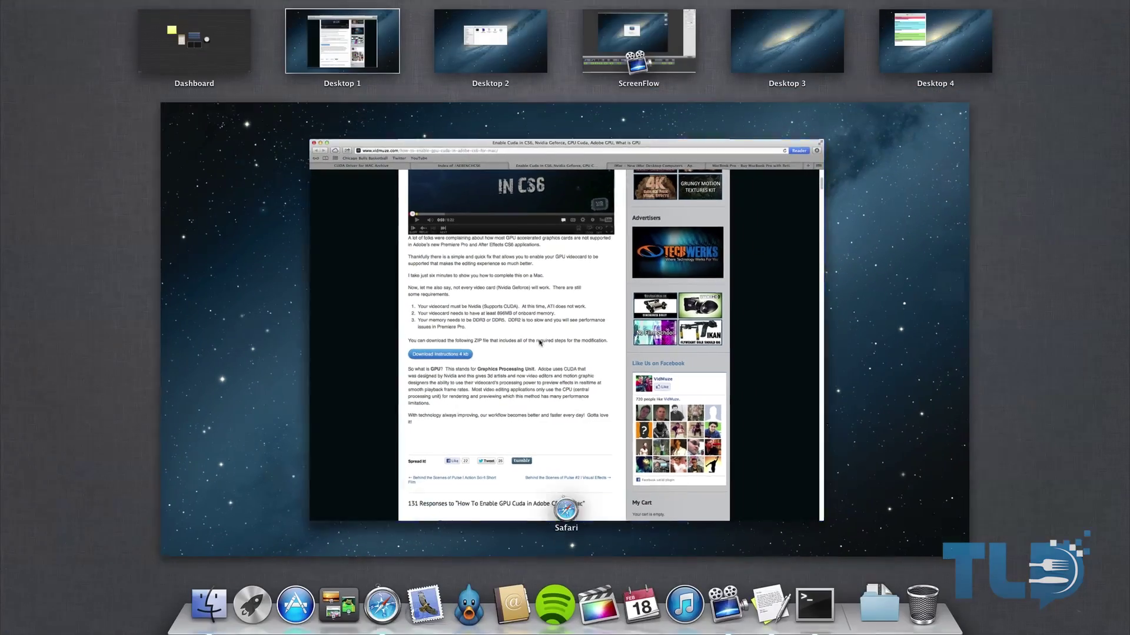
Step: Go to the CS6_GPU_Fix_VidMuze.rtf TextEdit space and launch Terminal from a Spotlight search for 'termin'
{"action": "left_click", "coordinate": [494, 56]}
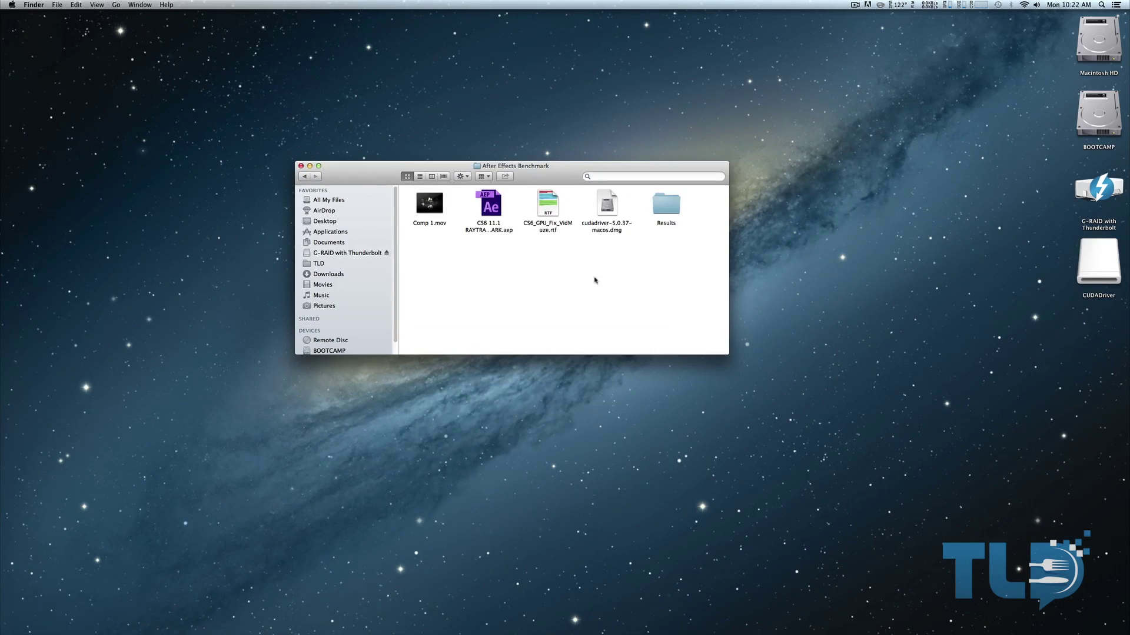
{"action": "key", "text": "ctrl+Right"}
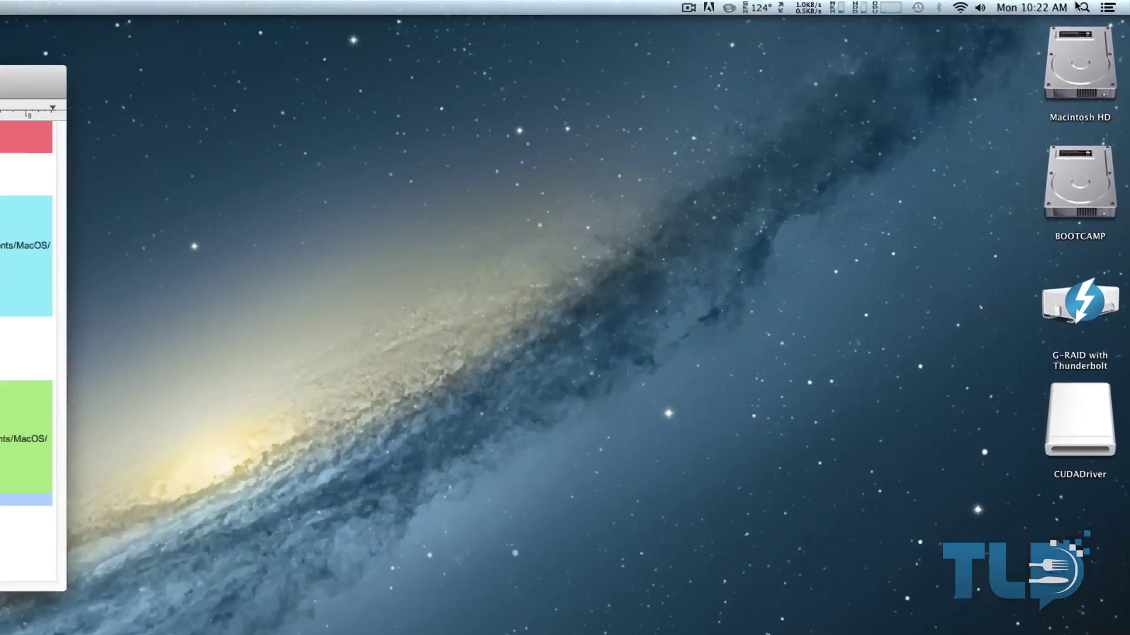
{"action": "left_click", "coordinate": [1101, 5]}
{"action": "type", "text": "t"}
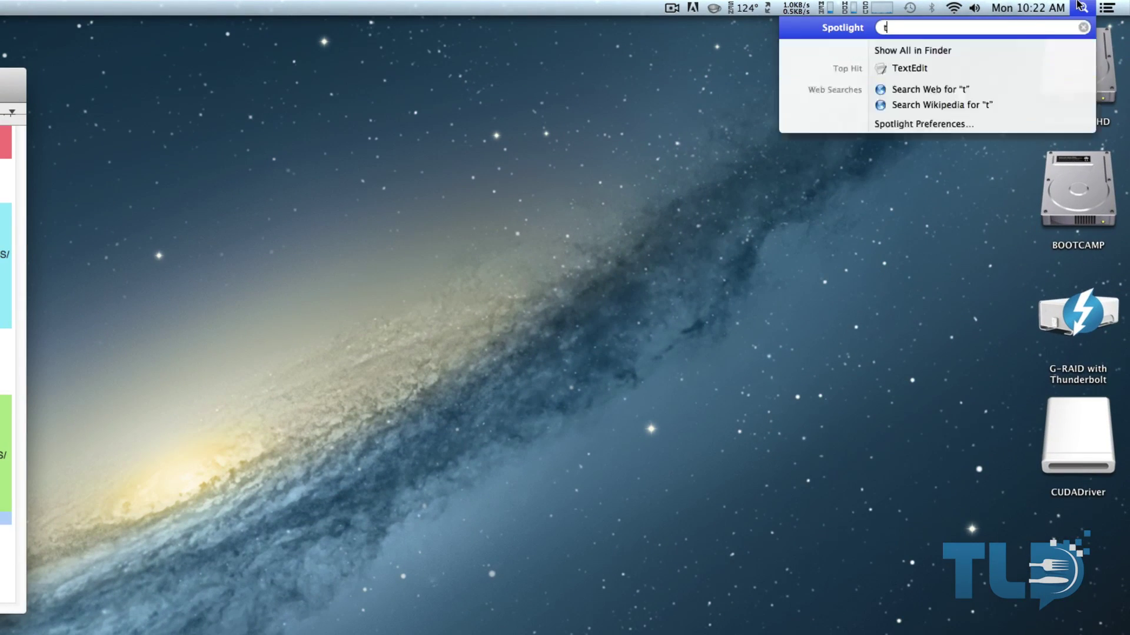
{"action": "type", "text": "ermin"}
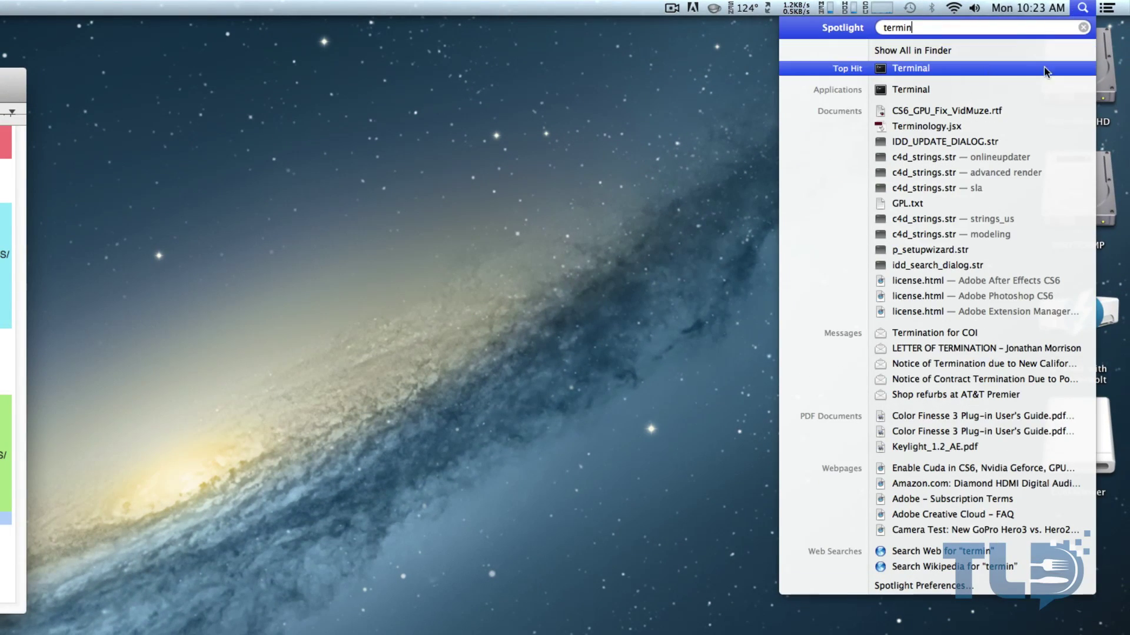
{"action": "left_click", "coordinate": [955, 68]}
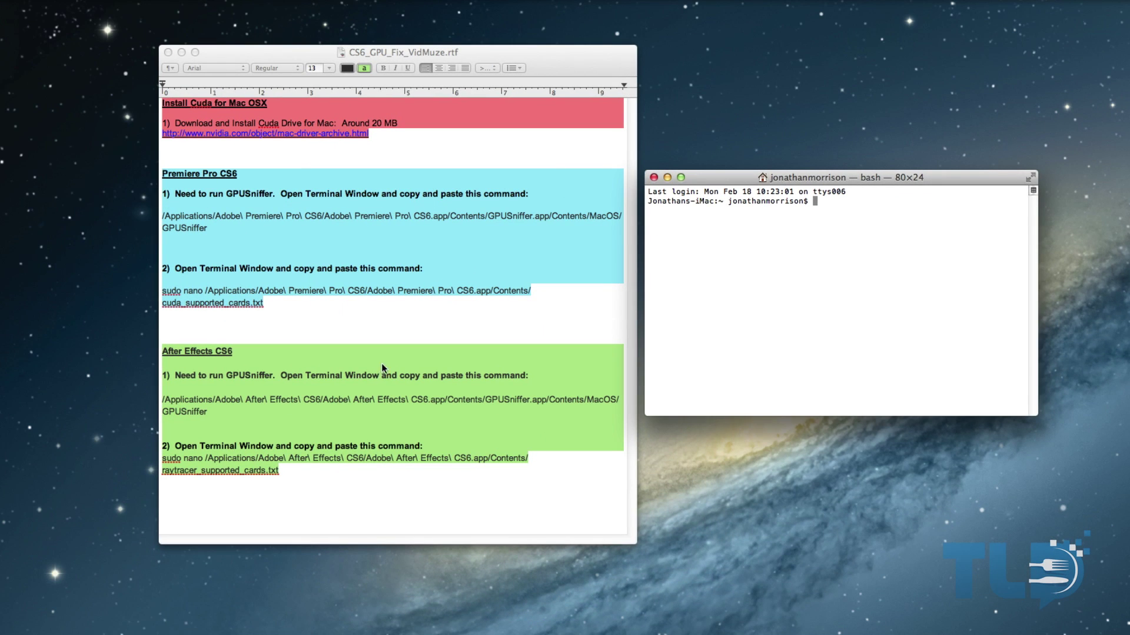
Step: Run the After Effects GPUSniffer path from the instructions in Terminal and select 'GeForce GTX 680MX'
{"action": "left_click", "coordinate": [209, 415]}
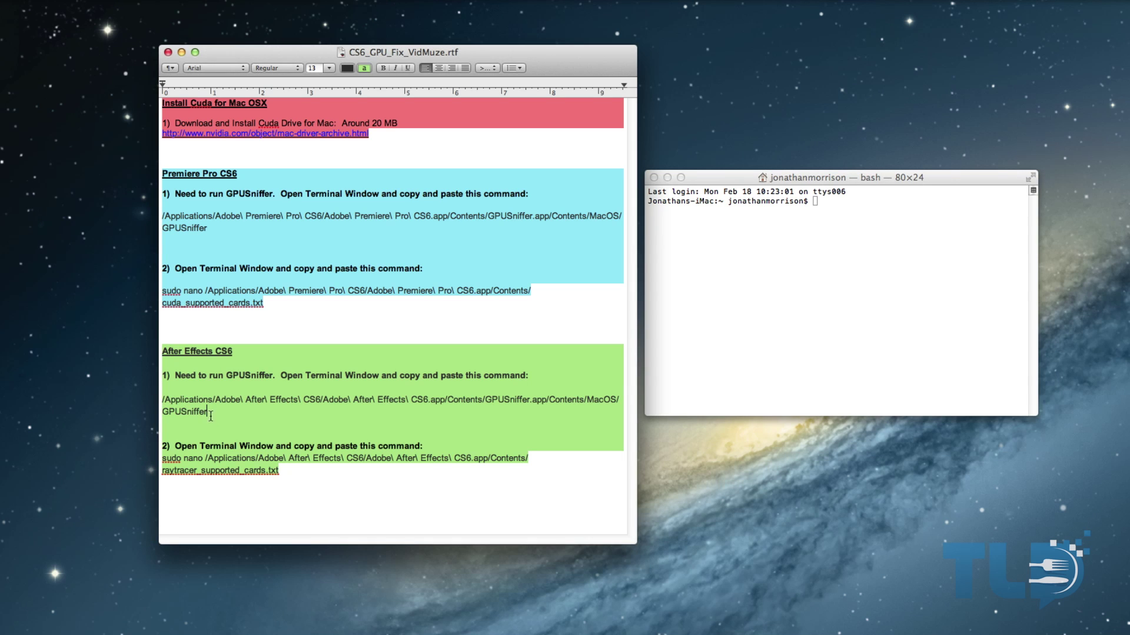
{"action": "triple_click", "coordinate": [154, 400]}
{"action": "key", "text": "super+c"}
{"action": "left_click", "coordinate": [746, 240]}
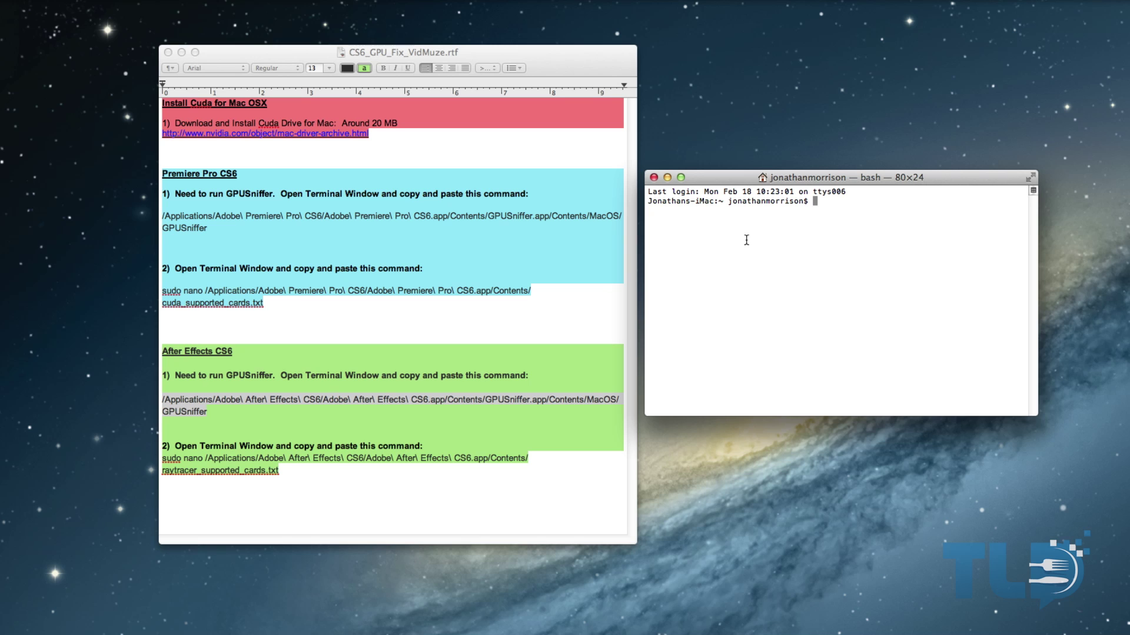
{"action": "key", "text": "super+v"}
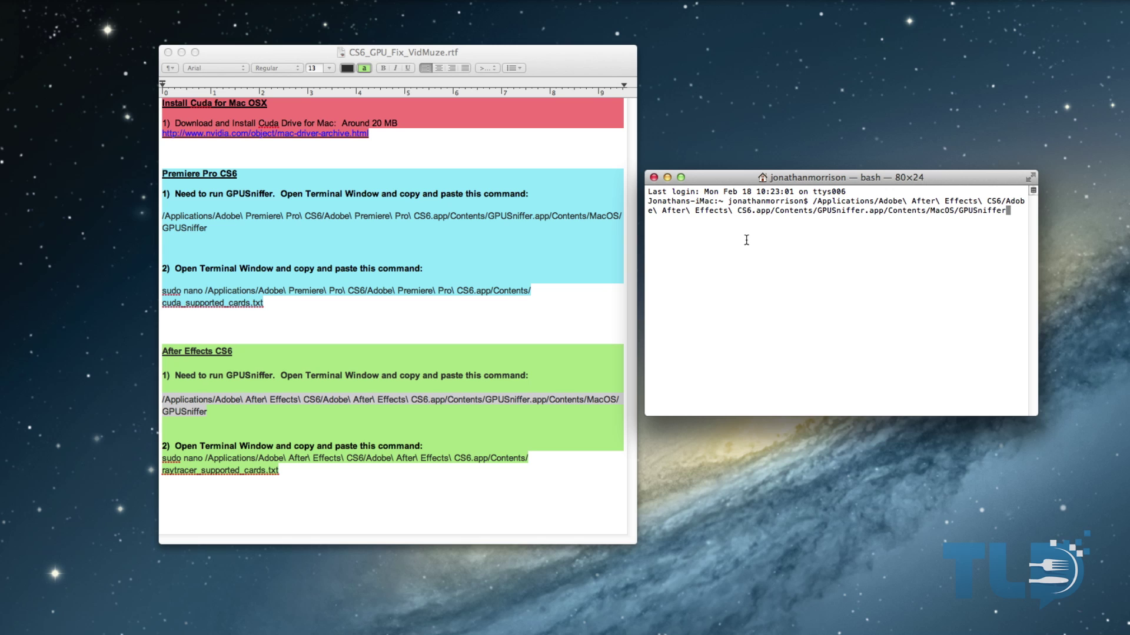
{"action": "key", "text": "Return"}
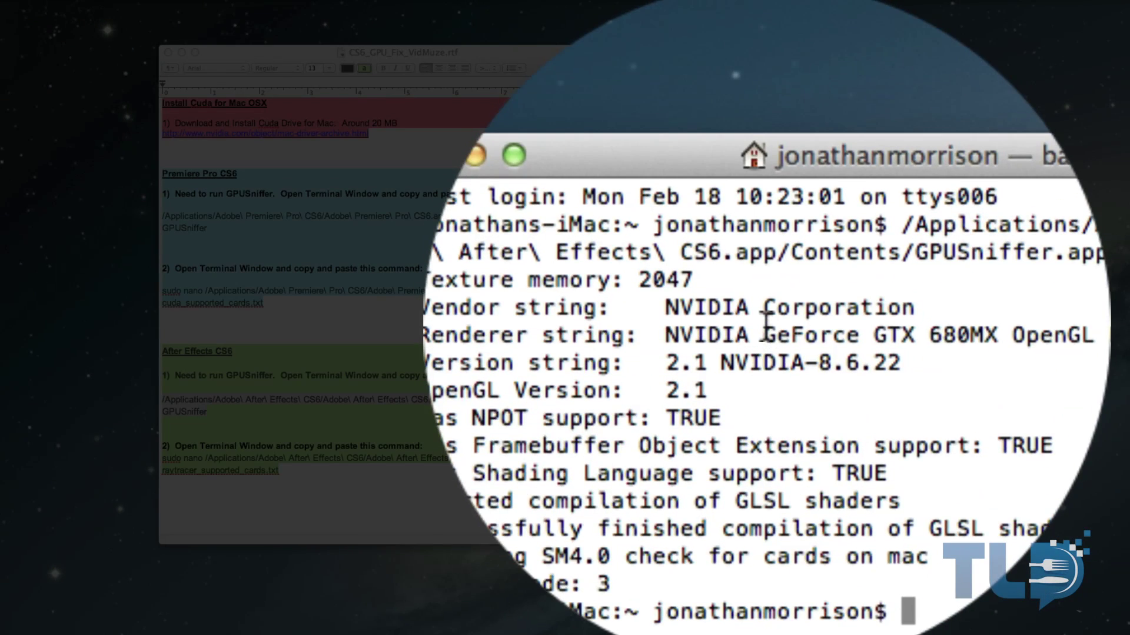
{"action": "left_click_drag", "start_coordinate": [765, 239], "coordinate": [802, 240]}
{"action": "left_click_drag", "start_coordinate": [802, 330], "coordinate": [926, 329]}
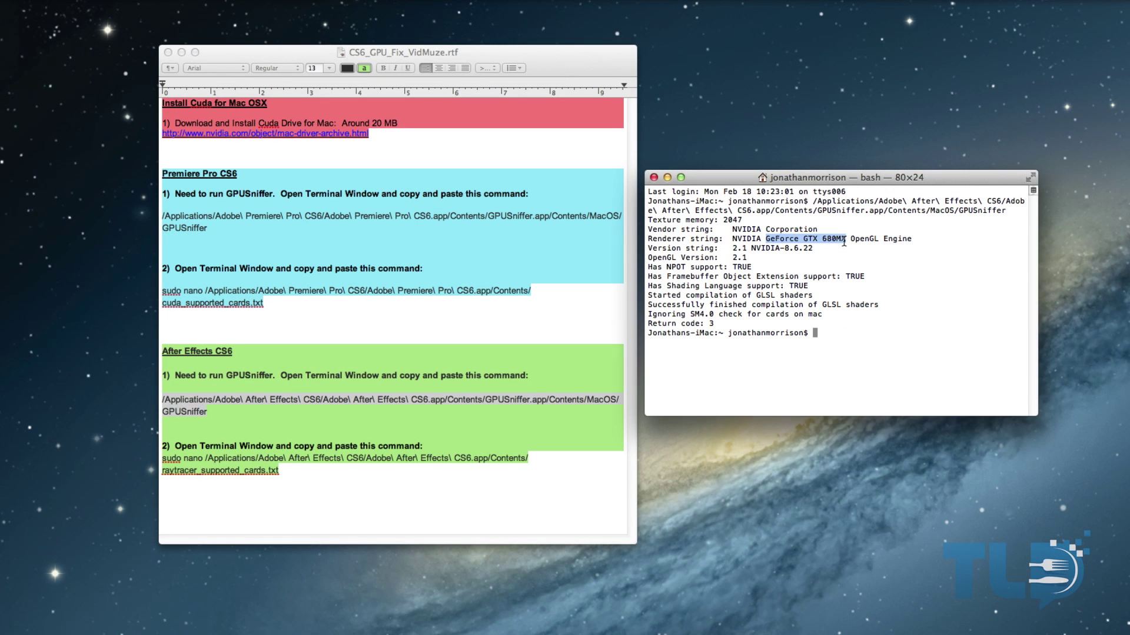
Step: In a new Terminal window, run the copied sudo nano command for raytracer_supported_cards.txt and submit the password
{"action": "key", "text": "super+n"}
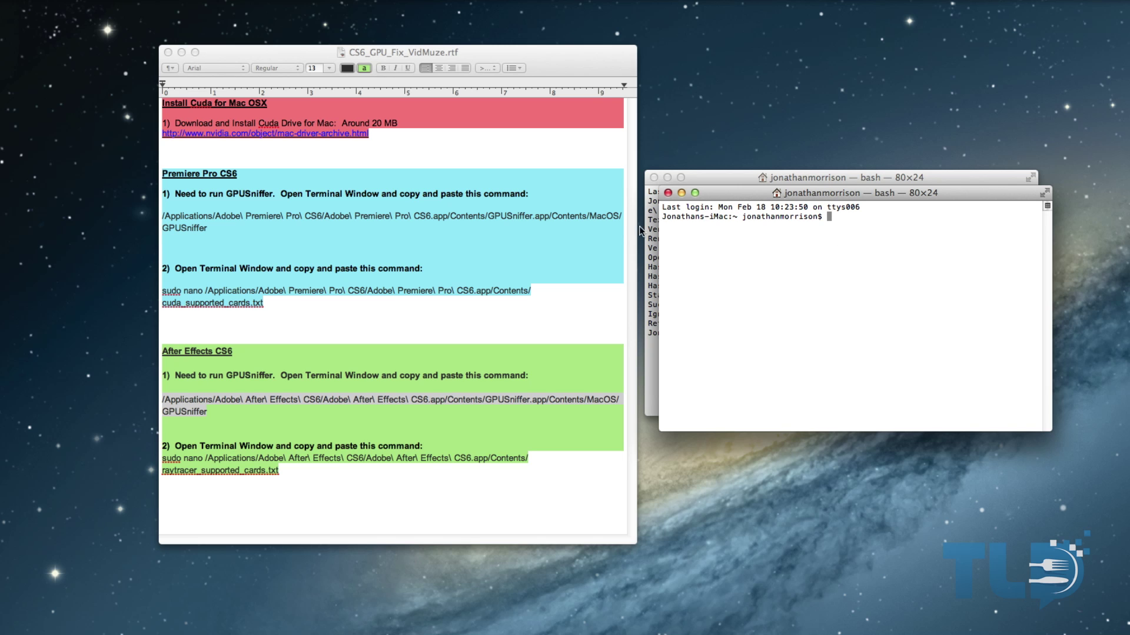
{"action": "left_click", "coordinate": [291, 478]}
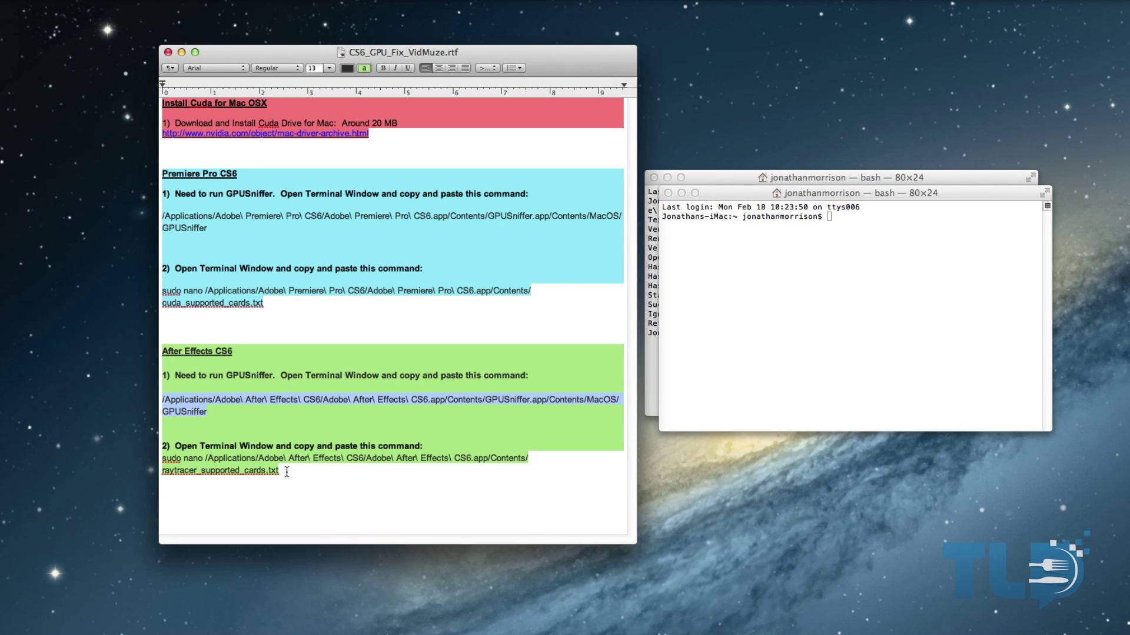
{"action": "left_click_drag", "start_coordinate": [307, 471], "coordinate": [162, 459]}
{"action": "key", "text": "super+c"}
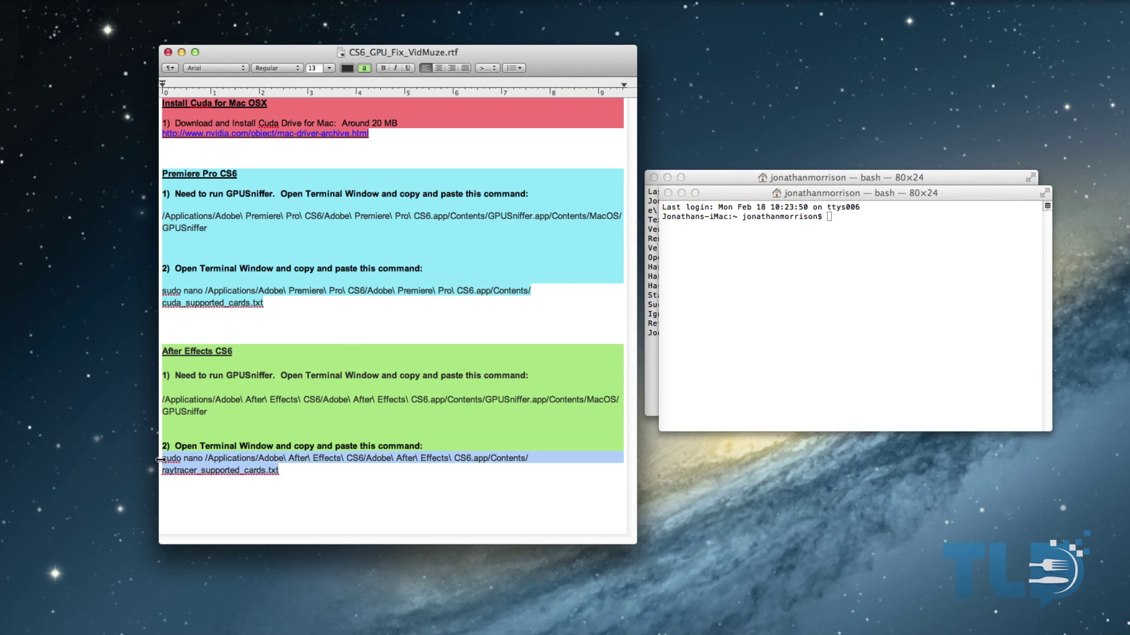
{"action": "left_click", "coordinate": [740, 280]}
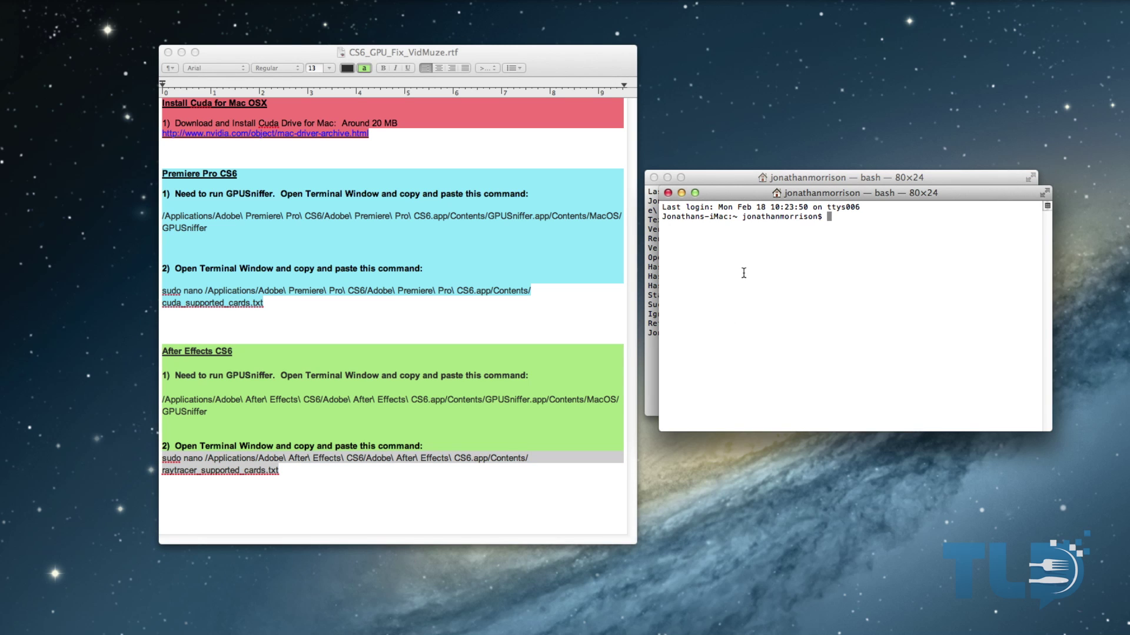
{"action": "key", "text": "super+v"}
{"action": "key", "text": "Return"}
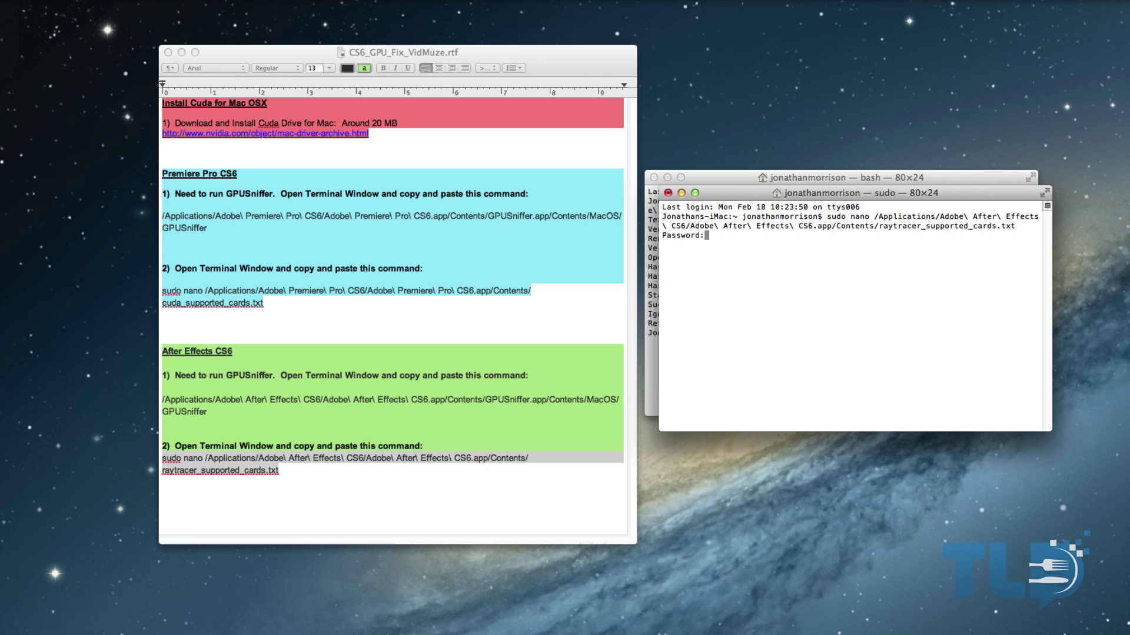
{"action": "key", "text": "Return"}
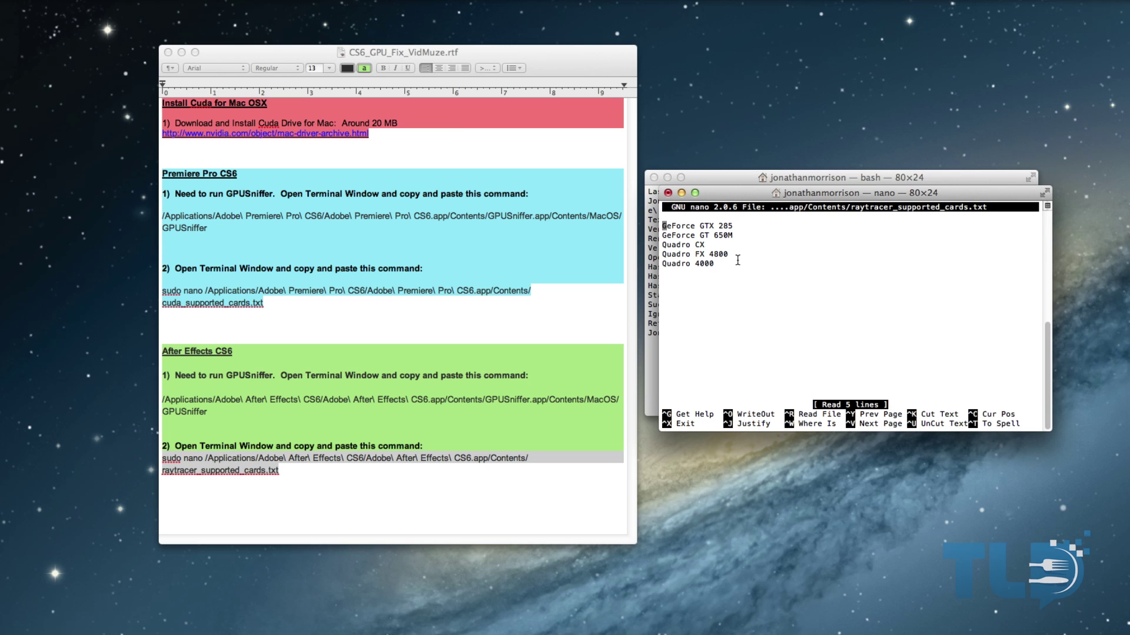
Step: Copy the GeForce GTX 680MX card name from the sniffer output window
{"action": "left_click", "coordinate": [723, 177]}
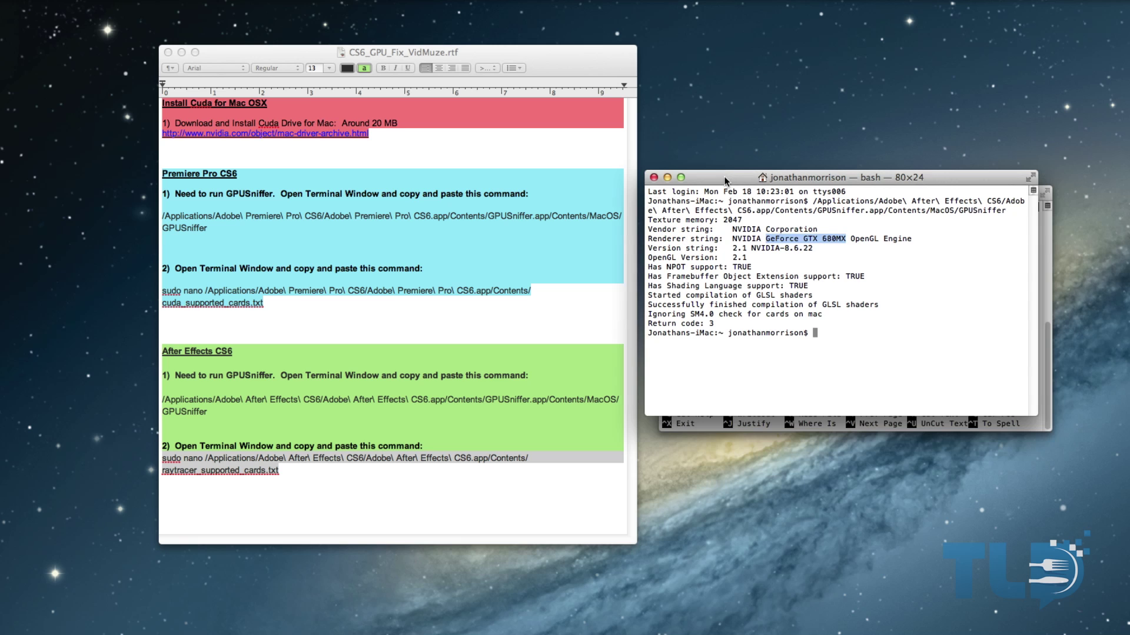
{"action": "right_click", "coordinate": [782, 237]}
{"action": "left_click", "coordinate": [818, 314]}
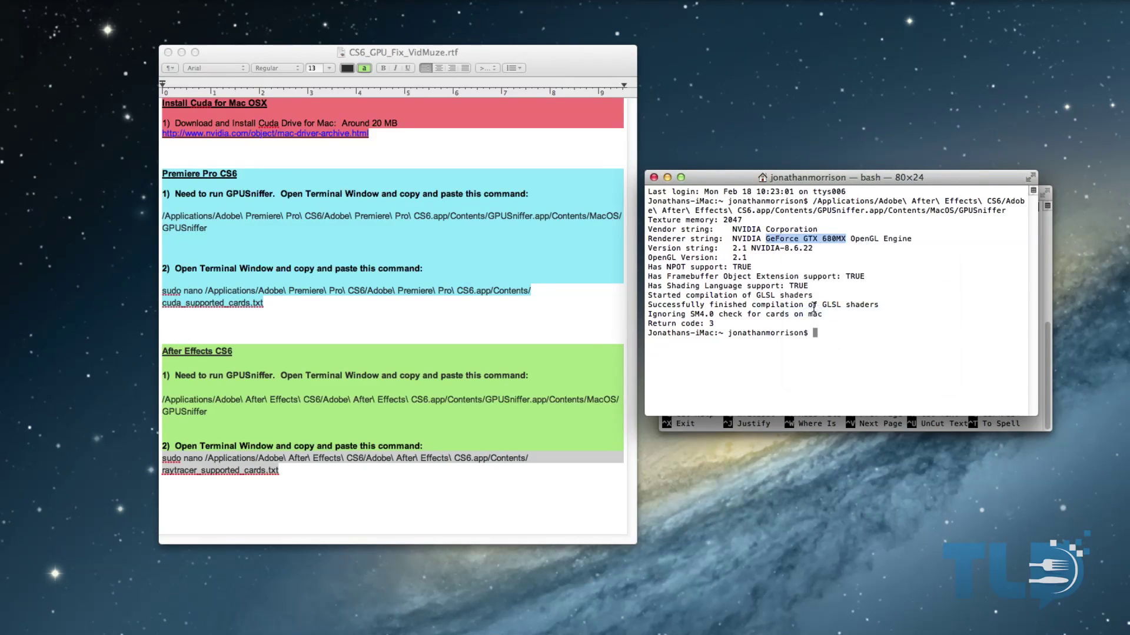
Step: Paste GeForce GTX 680MX as a new first line in nano, then exit and confirm saving
{"action": "left_click", "coordinate": [1030, 422]}
{"action": "key", "text": "Return"}
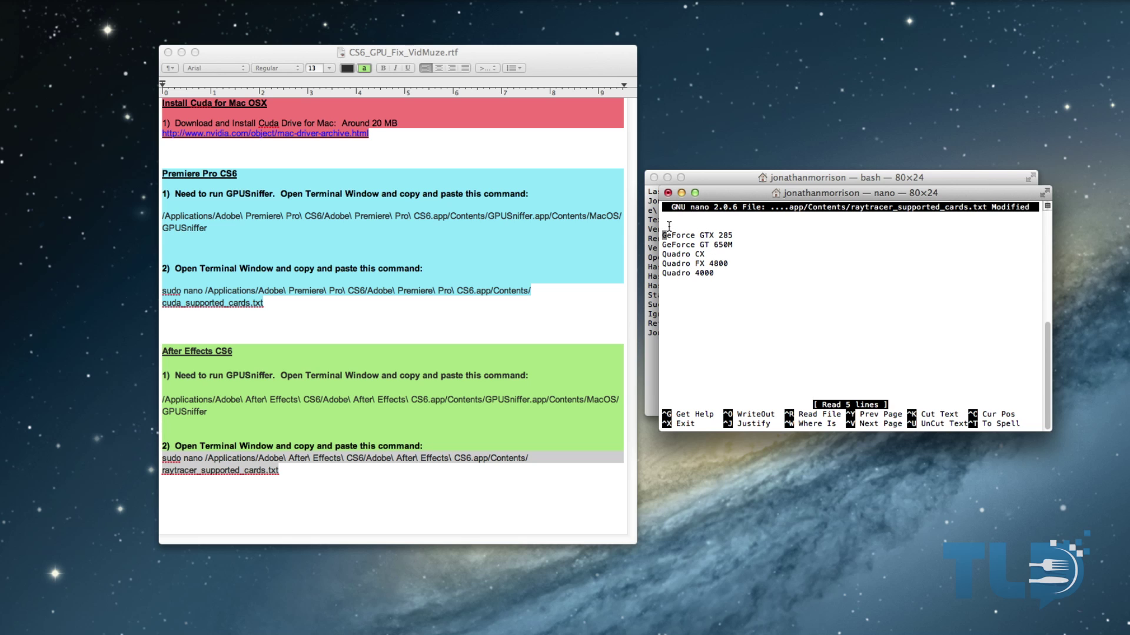
{"action": "key", "text": "Up"}
{"action": "key", "text": "super+v"}
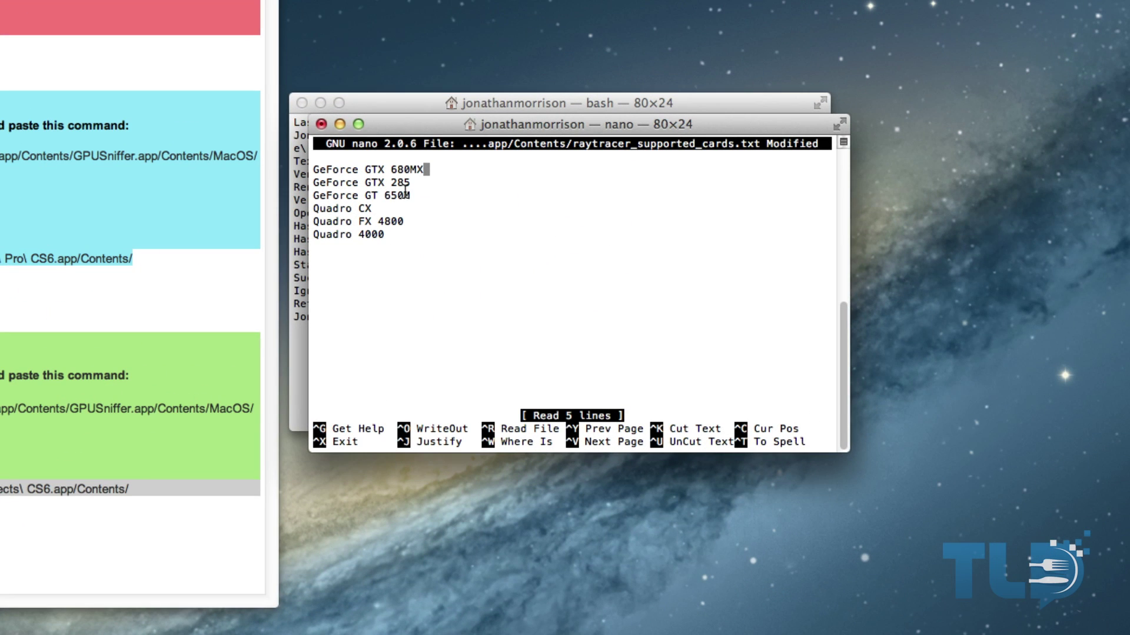
{"action": "key", "text": "ctrl+x"}
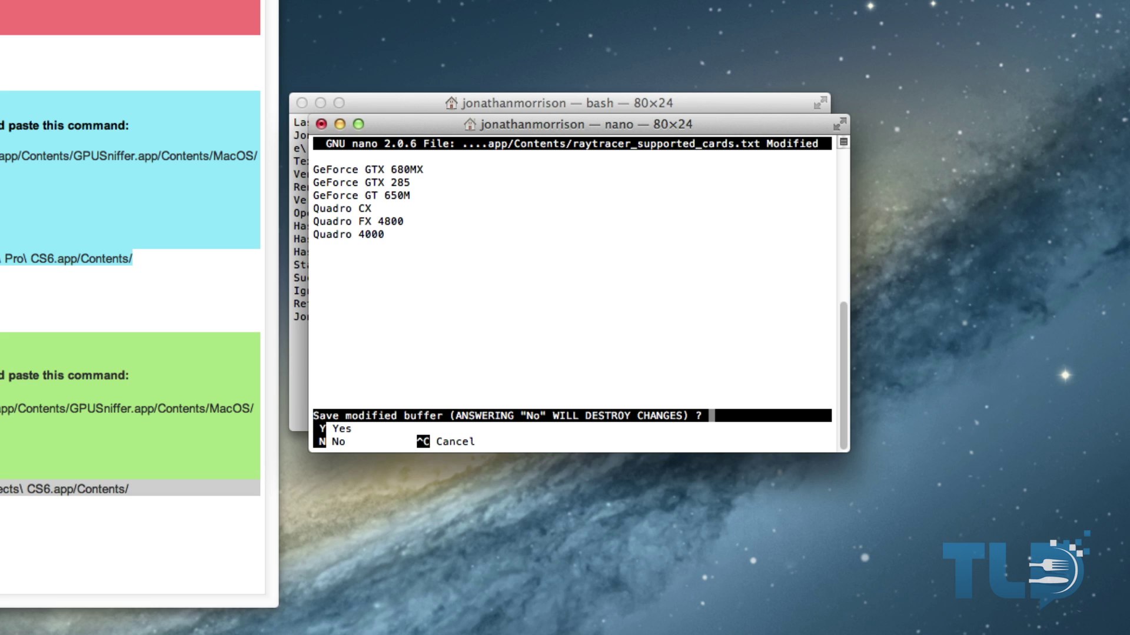
{"action": "key", "text": "y"}
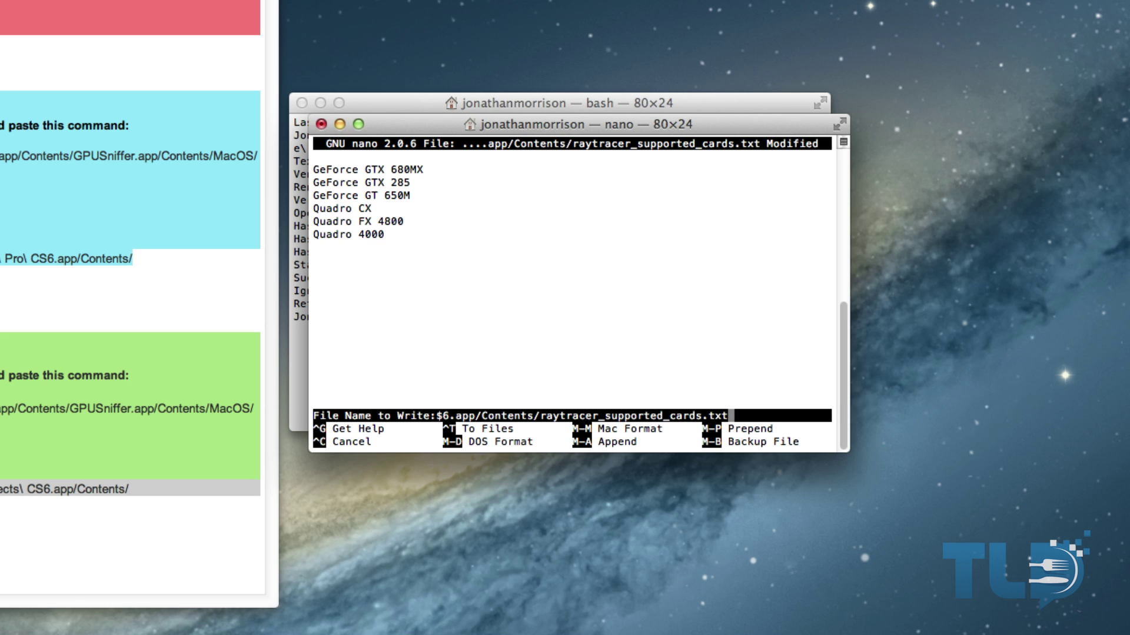
Step: Save the card list under its existing name, then relaunch After Effects CS6 past the Welcome screen
{"action": "key", "text": "Return"}
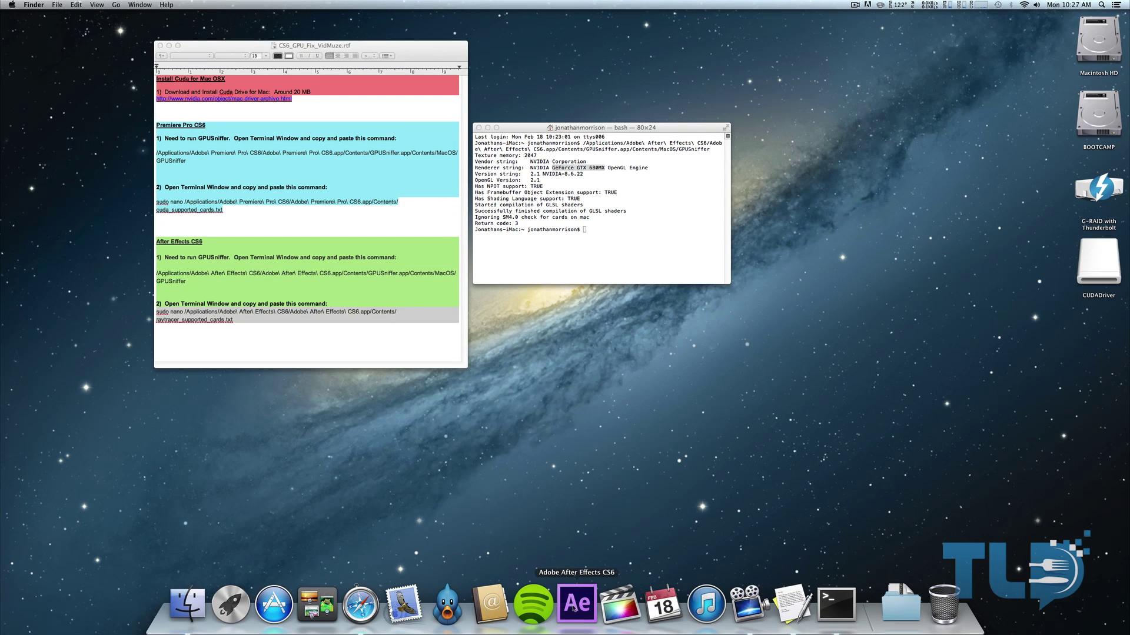
{"action": "left_click", "coordinate": [575, 607]}
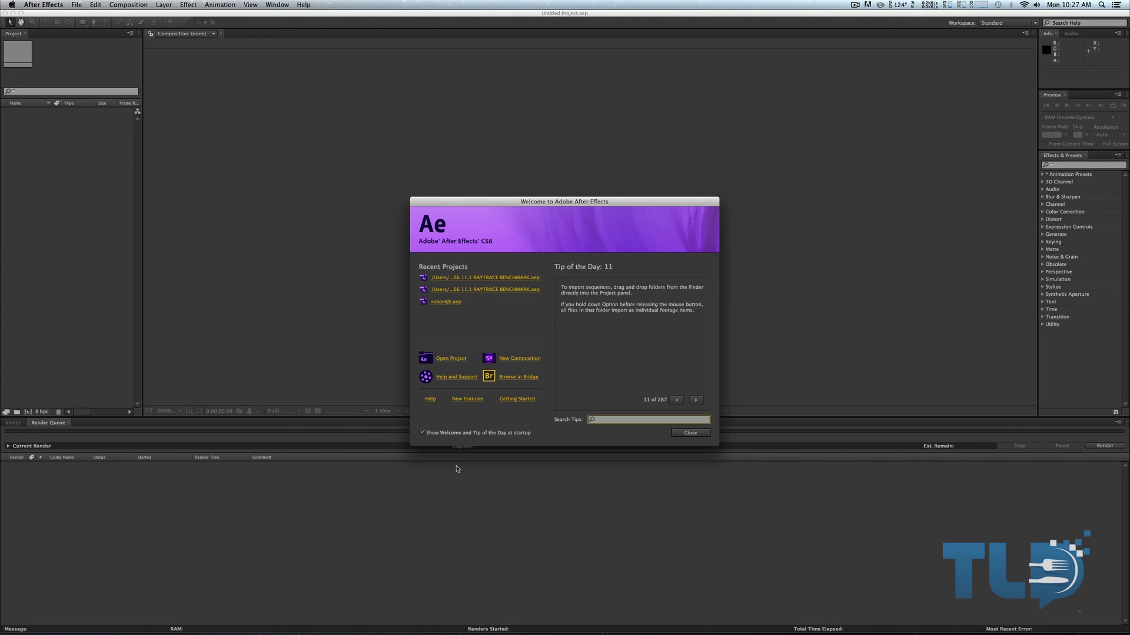
{"action": "left_click", "coordinate": [691, 433]}
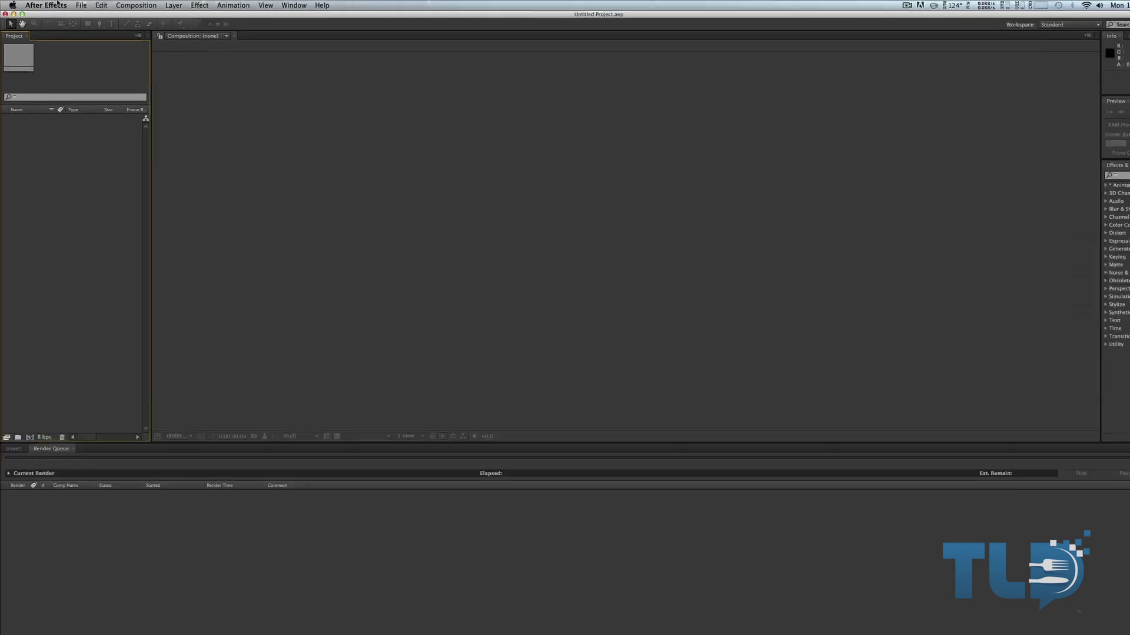
Step: In Previews preferences, confirm GPU Information shows CUDA 5.0 on the GTX 680MX with Ray-tracing on GPU
{"action": "left_click", "coordinate": [57, 3]}
{"action": "mouse_move", "coordinate": [75, 29]}
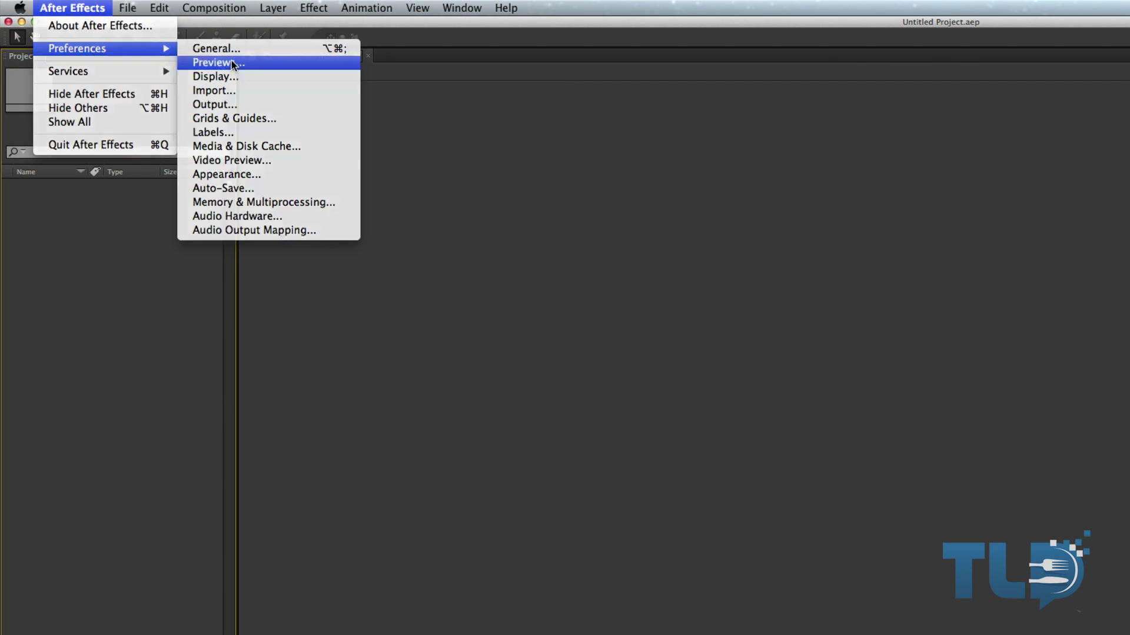
{"action": "left_click", "coordinate": [233, 65]}
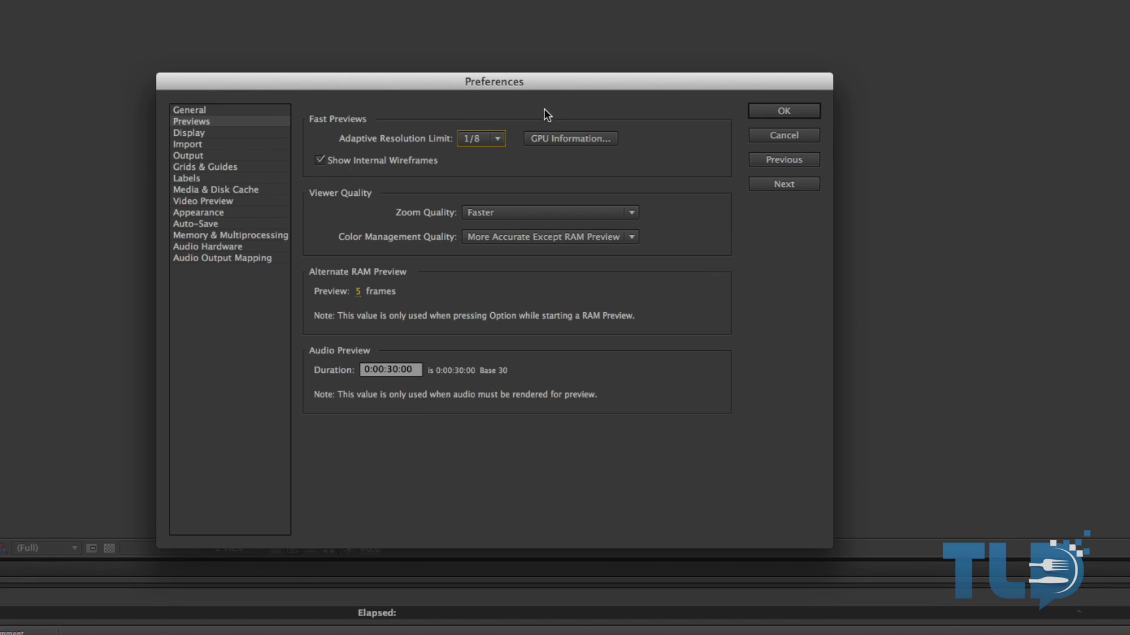
{"action": "left_click", "coordinate": [556, 138]}
{"action": "left_click", "coordinate": [536, 177]}
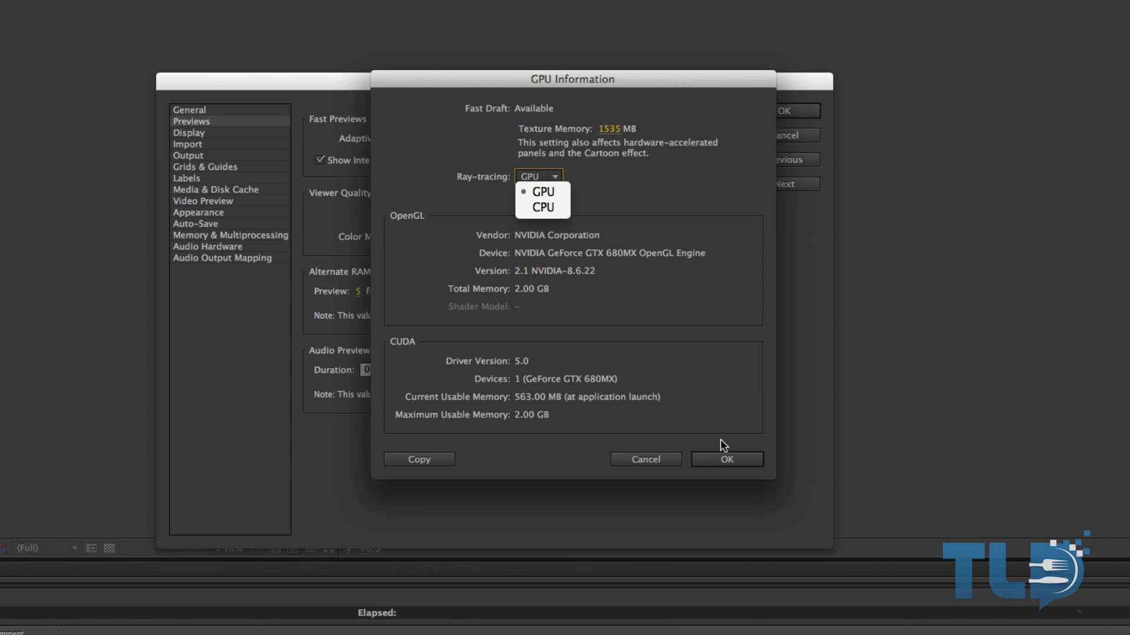
{"action": "left_click", "coordinate": [722, 460]}
{"action": "left_click", "coordinate": [723, 460]}
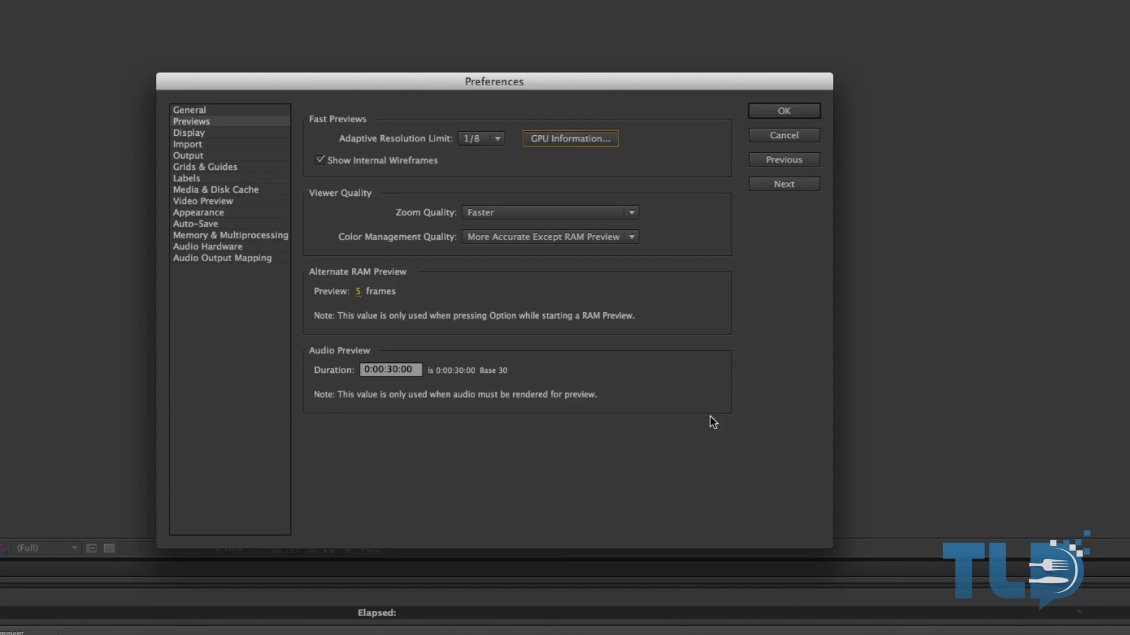
{"action": "left_click", "coordinate": [776, 111]}
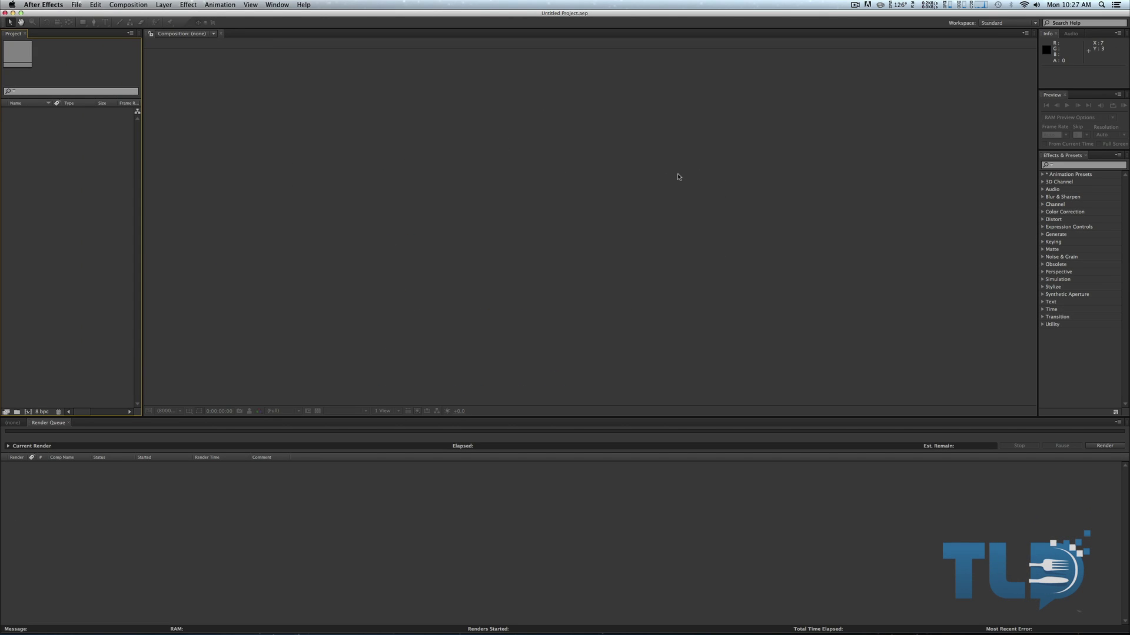